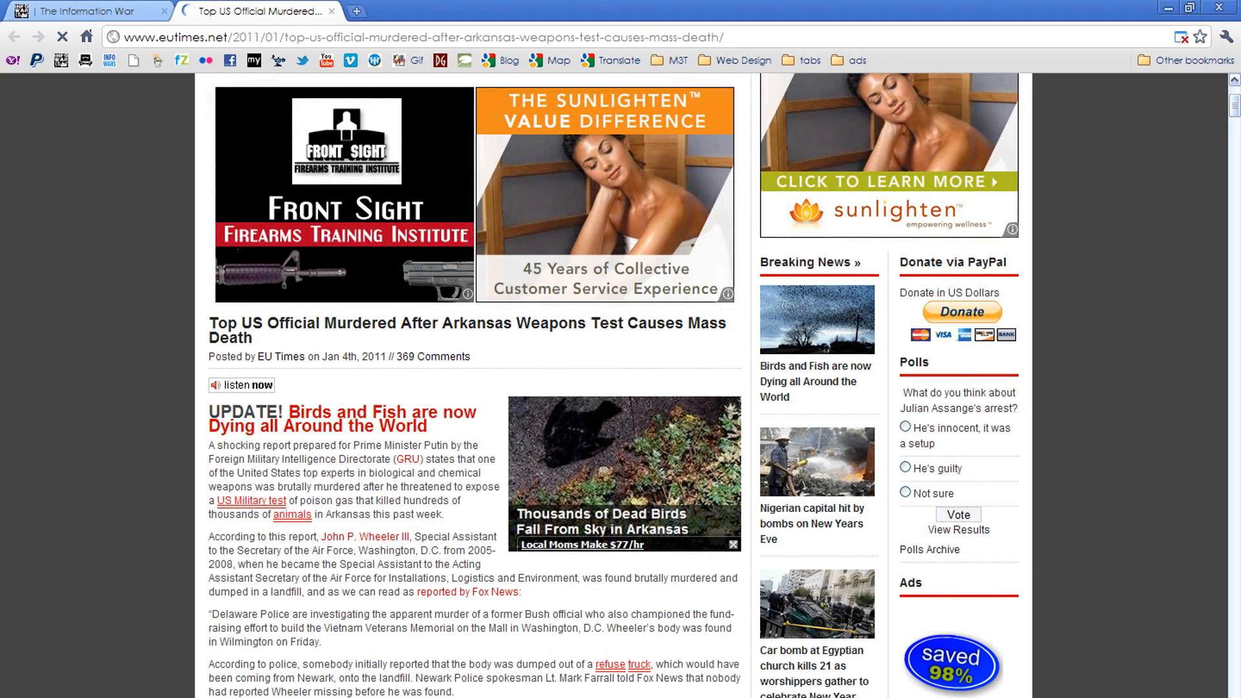
# Scroll the EU Times article, then switch to The Information War home page tab.
pyautogui.scroll(-3, 614, 387)
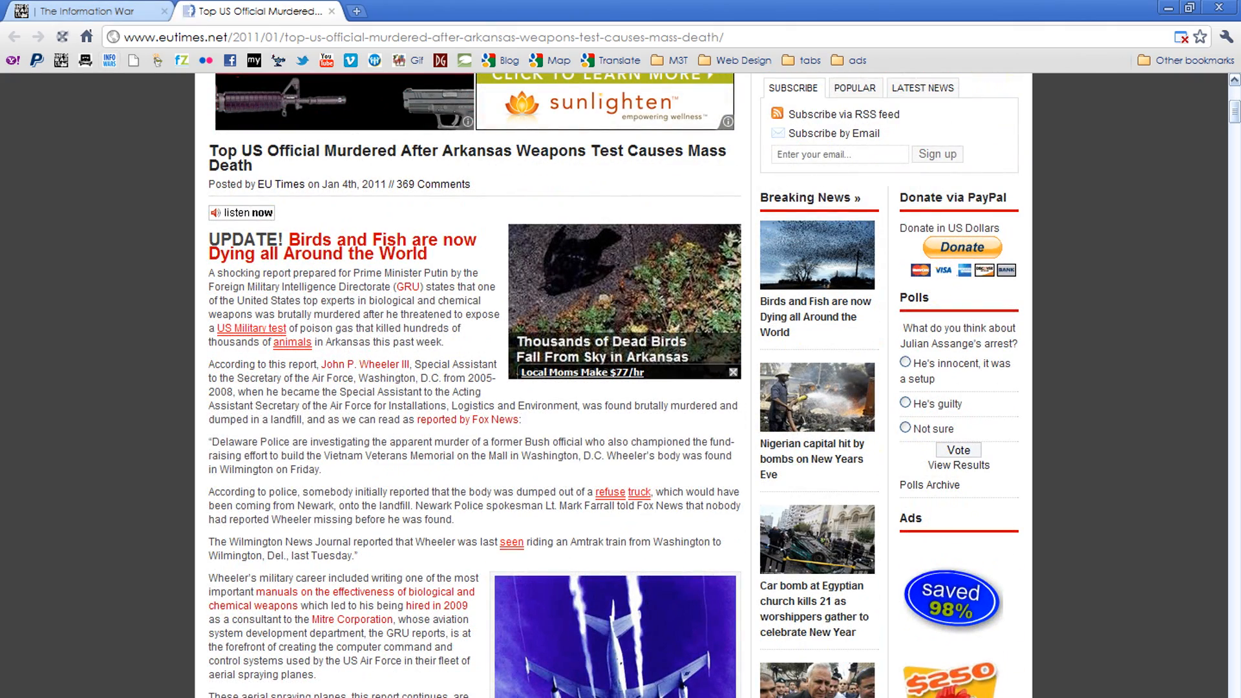
pyautogui.click(137, 11)
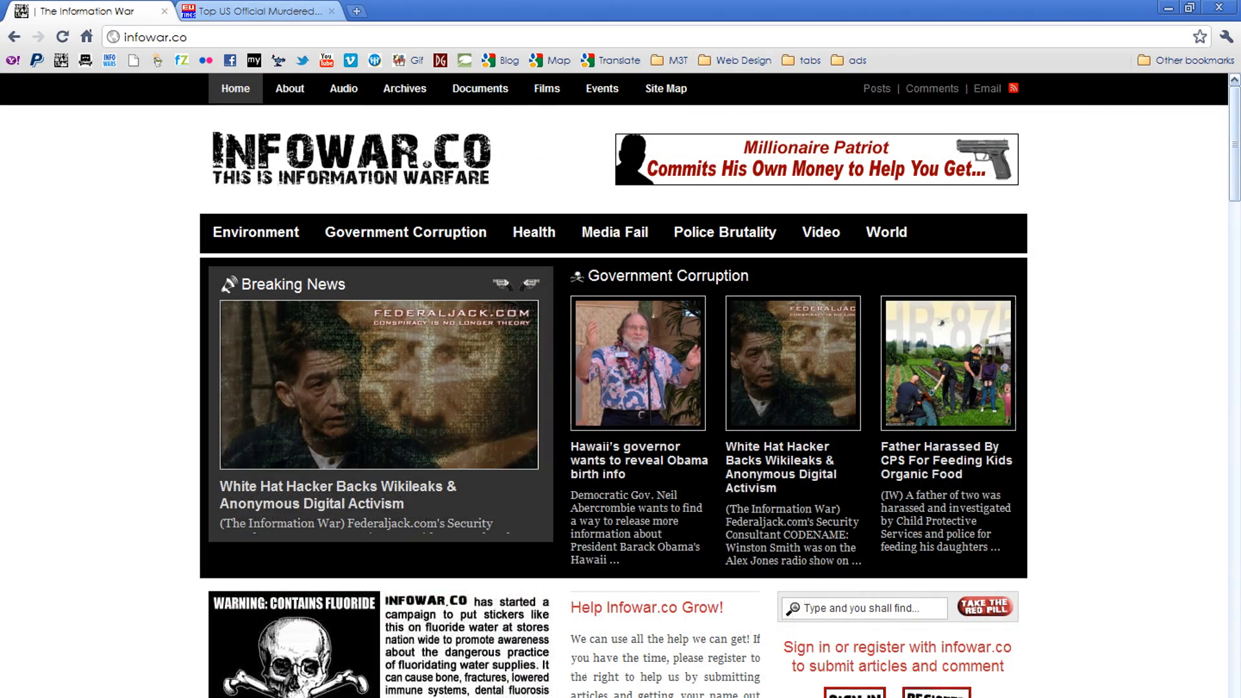
# Load the infowar.co 'Register For This Site' page.
pyautogui.scroll(-3, 620, 384)
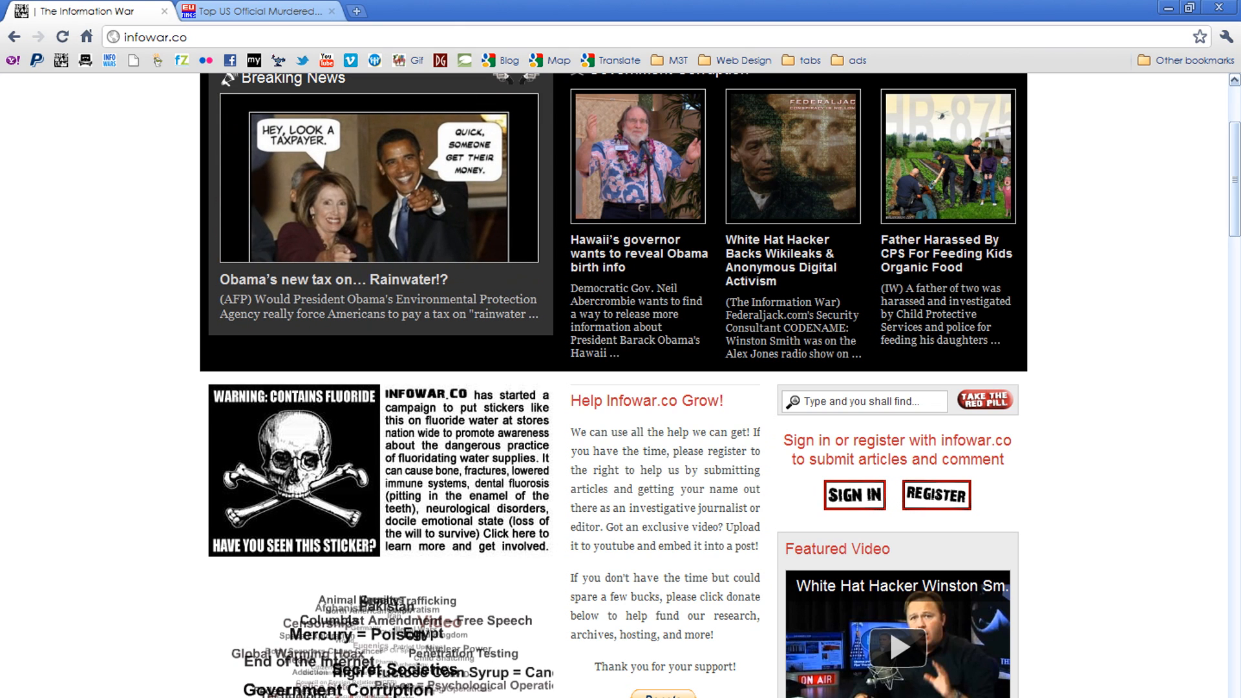
pyautogui.press('F5')
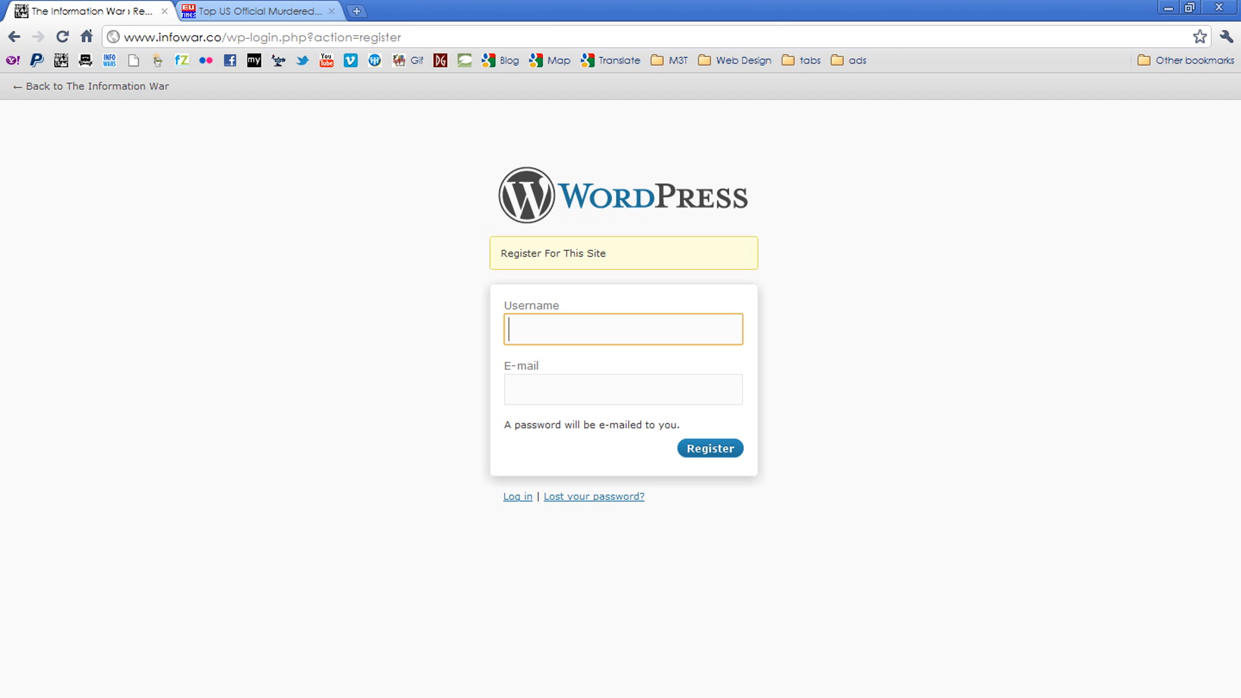
pyautogui.moveTo(250, 37); pyautogui.dragTo(400, 37)
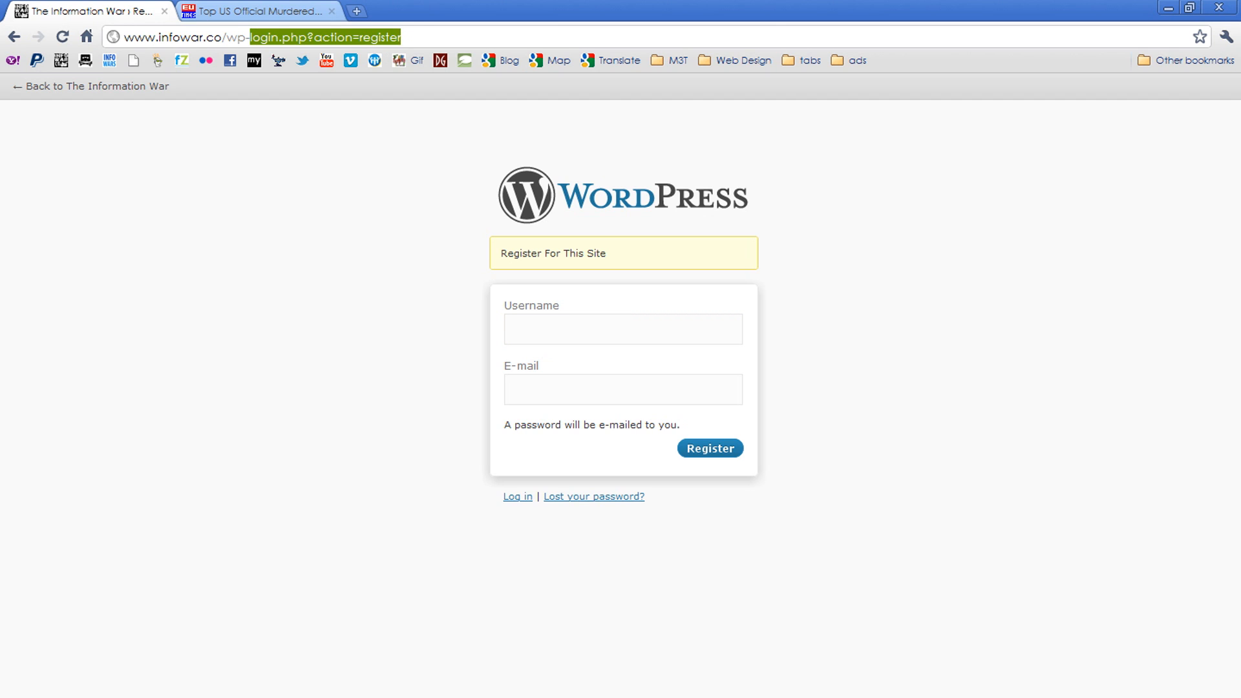
pyautogui.press('BackSpace')
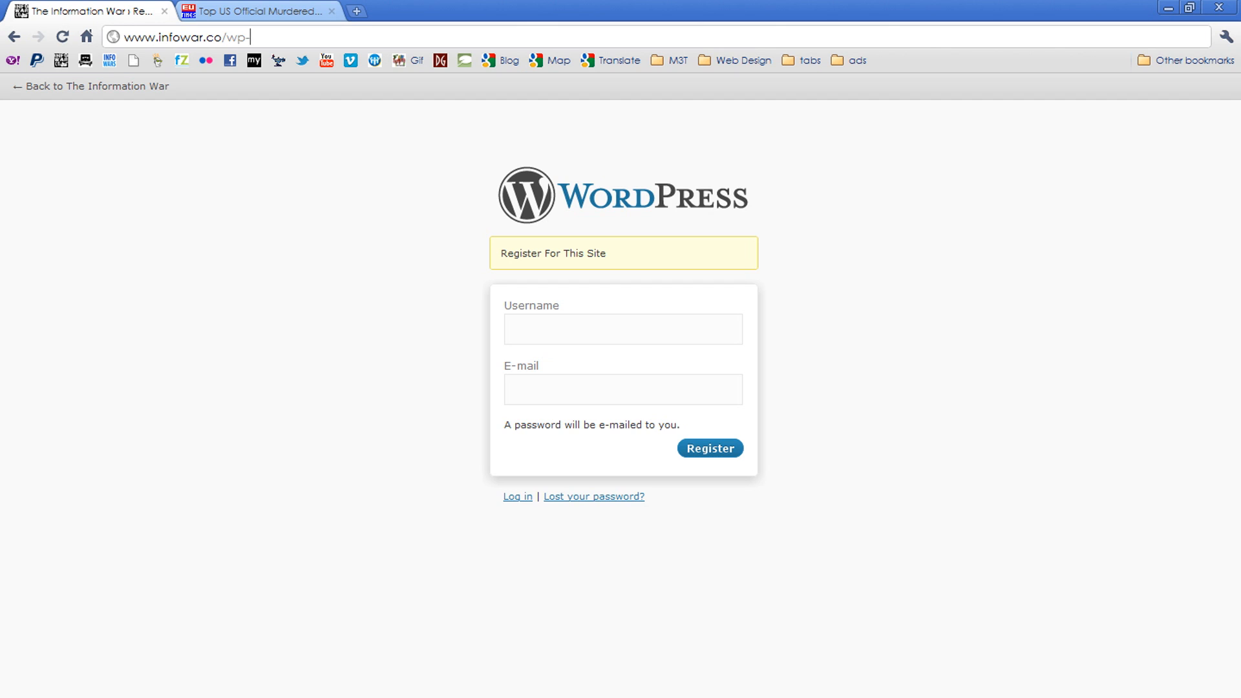
pyautogui.press('Return')
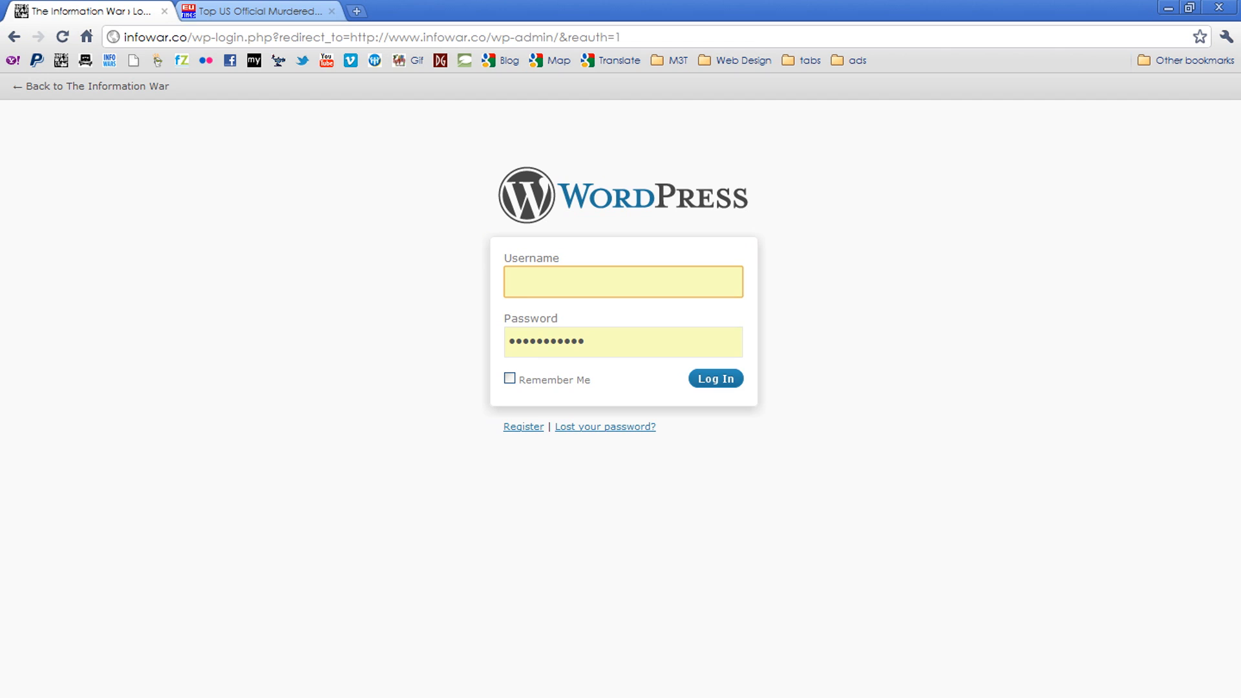
pyautogui.press('Return')
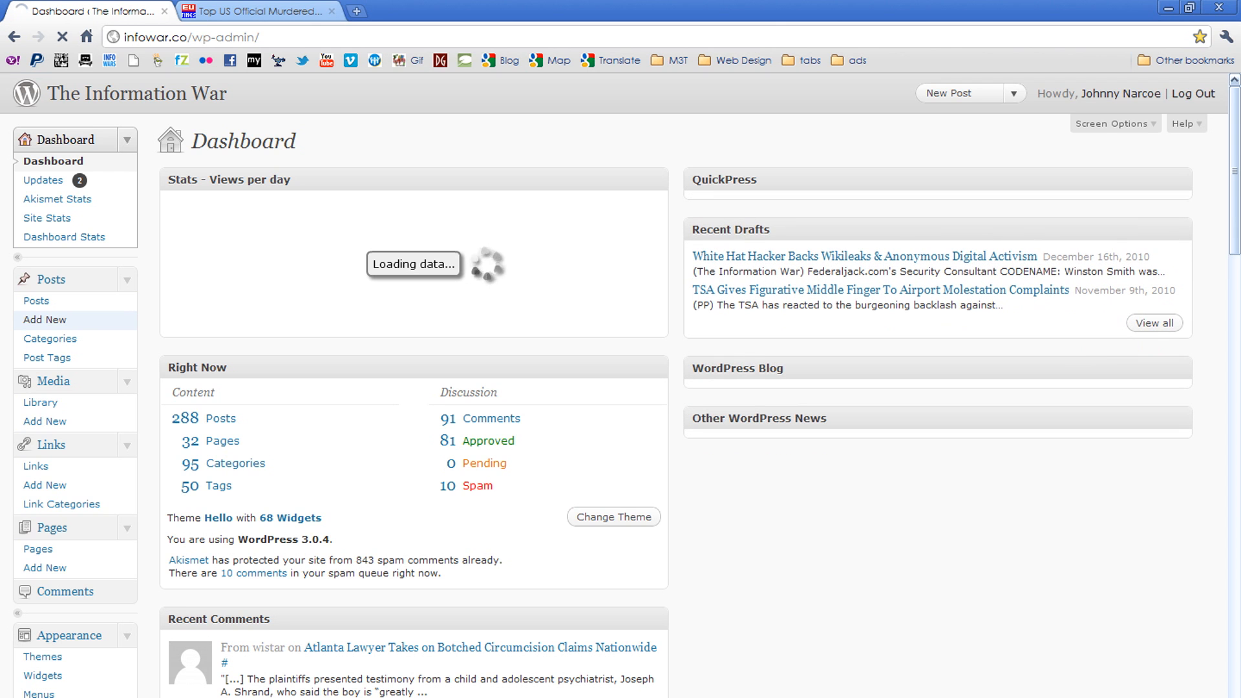
# Check the EU Times headline, then select the new post's title words before 'Chemical'.
pyautogui.click(252, 11)
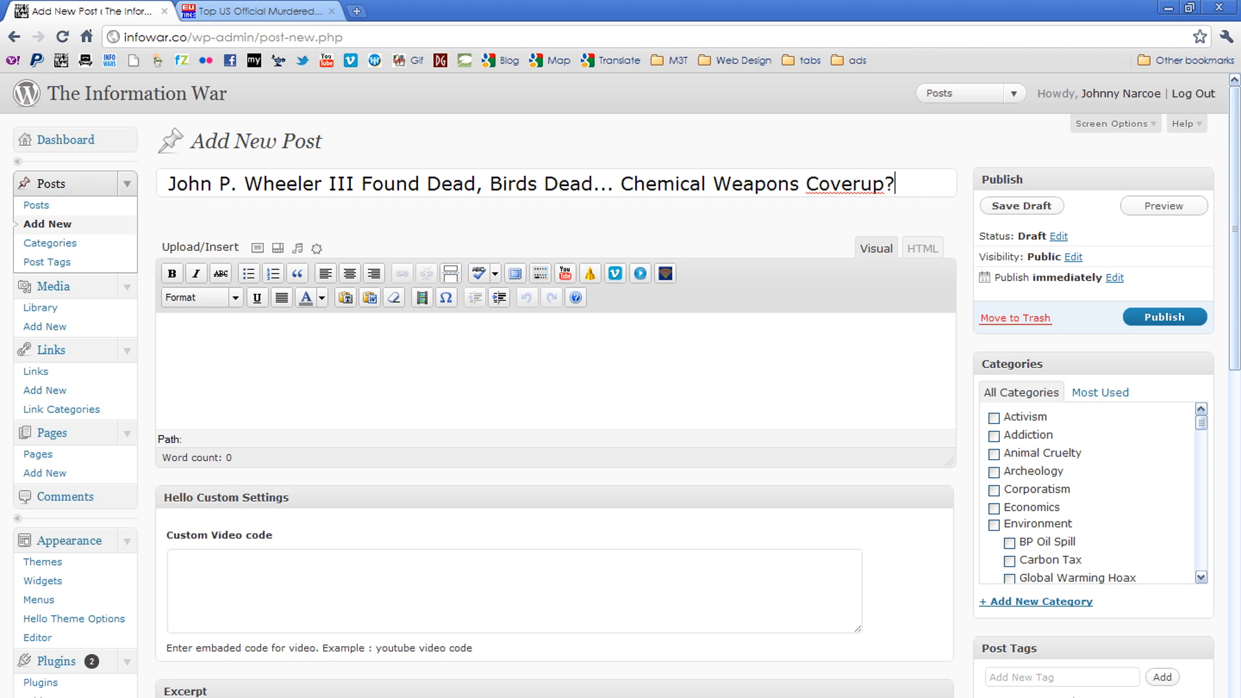
pyautogui.click(620, 184)
pyautogui.hotkey('shift', 'Home')
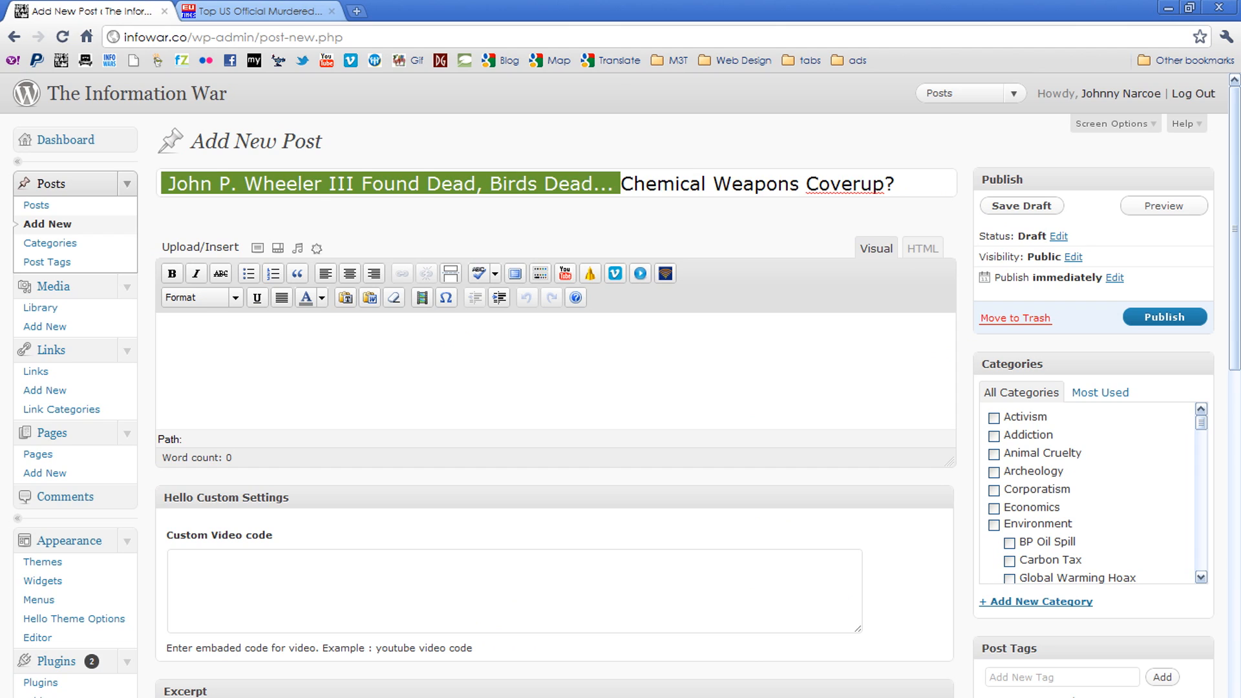
# Delete the leading words so the title reads 'Chemical Weapons Coverup?'.
pyautogui.press('Delete')
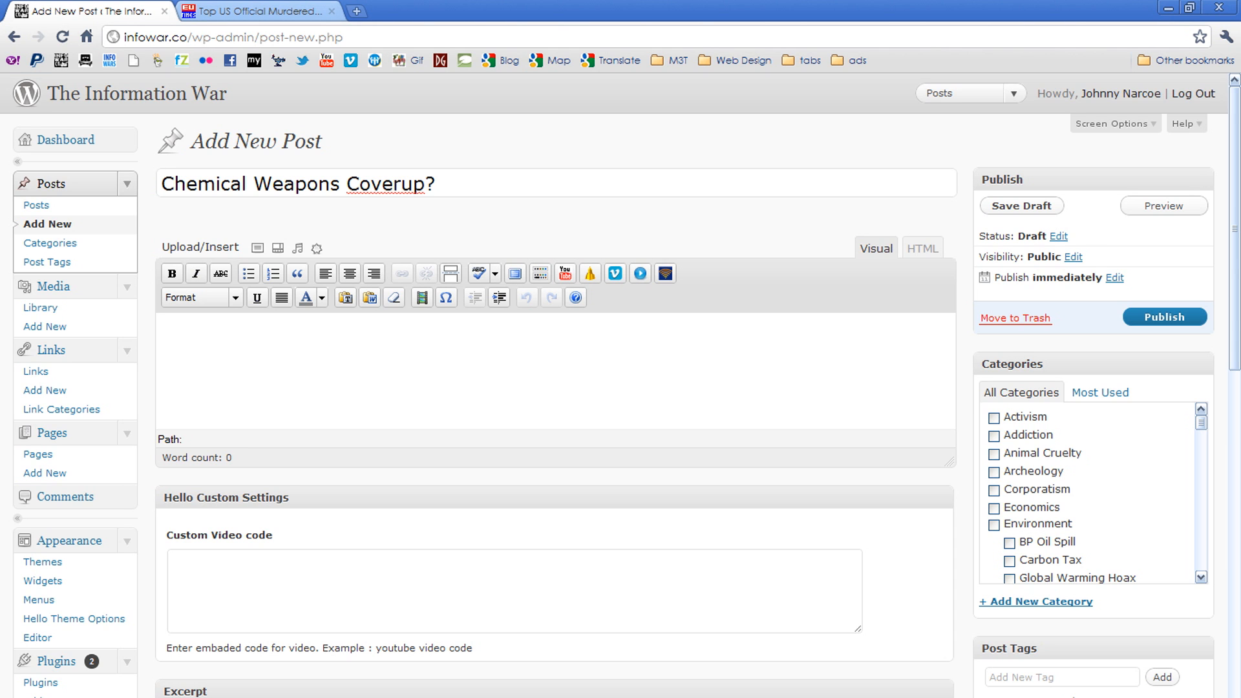
pyautogui.moveTo(1235, 310); pyautogui.dragTo(1235, 339)
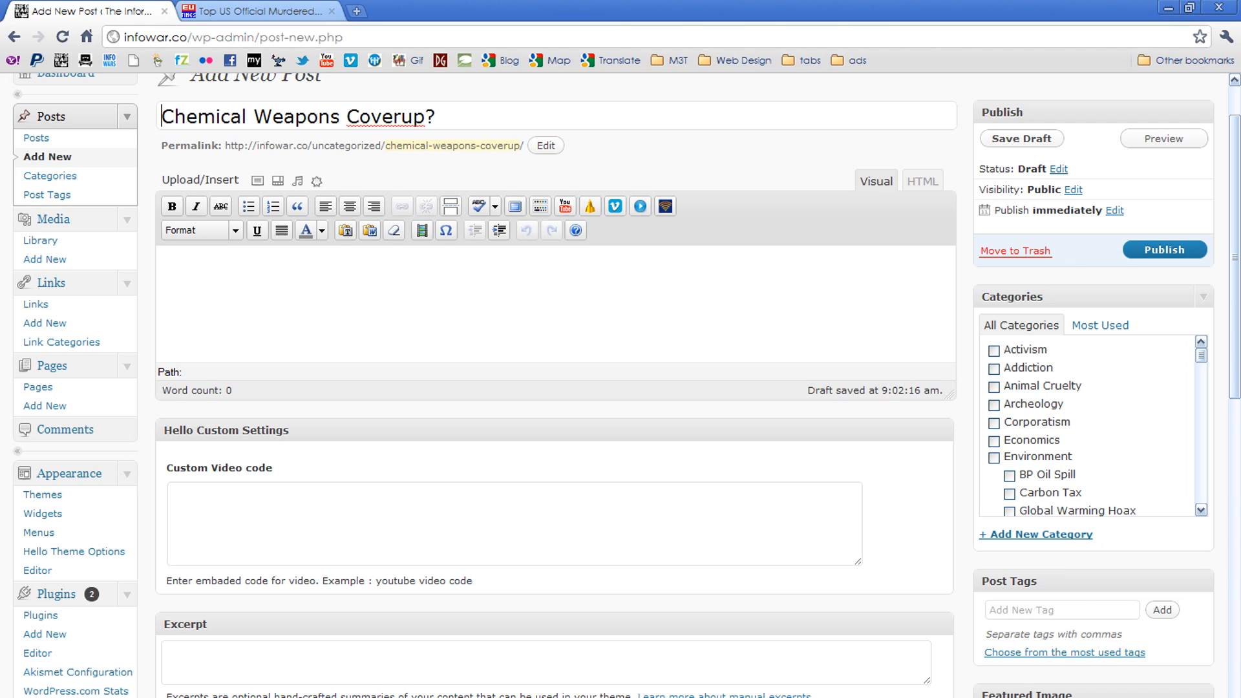
# Open the Add New Category form and close the Parent Category list without choosing.
pyautogui.click(1035, 534)
pyautogui.click(1150, 605)
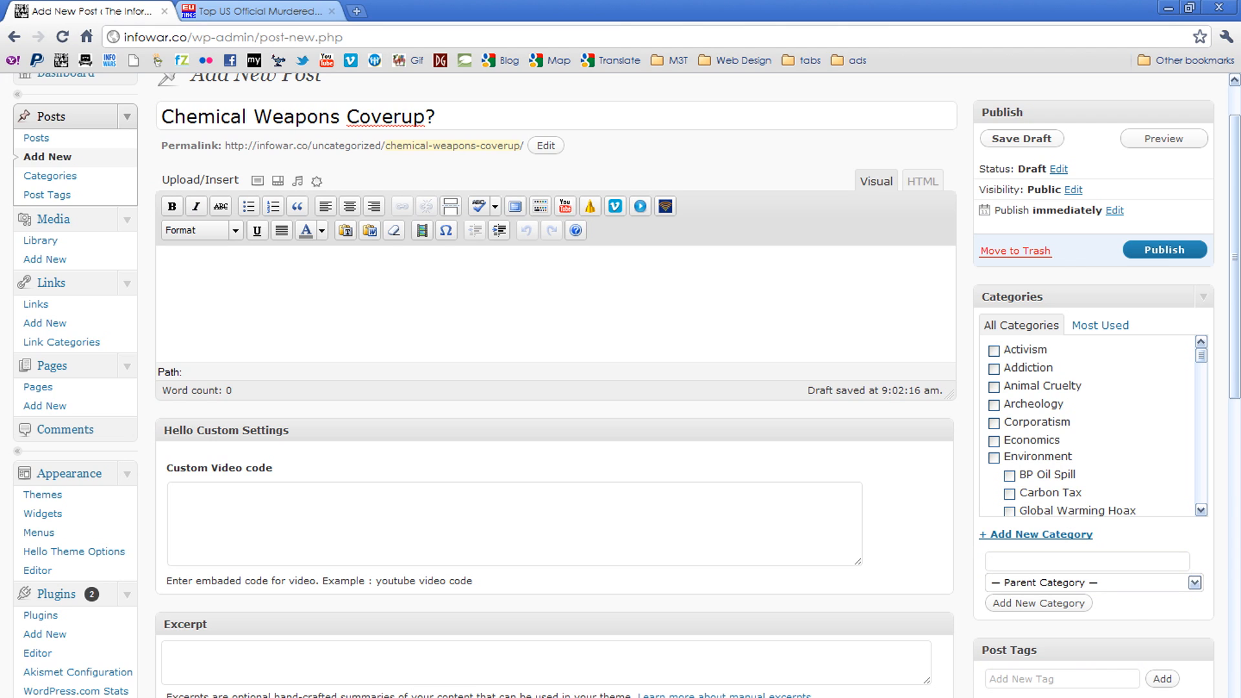
pyautogui.click(1093, 582)
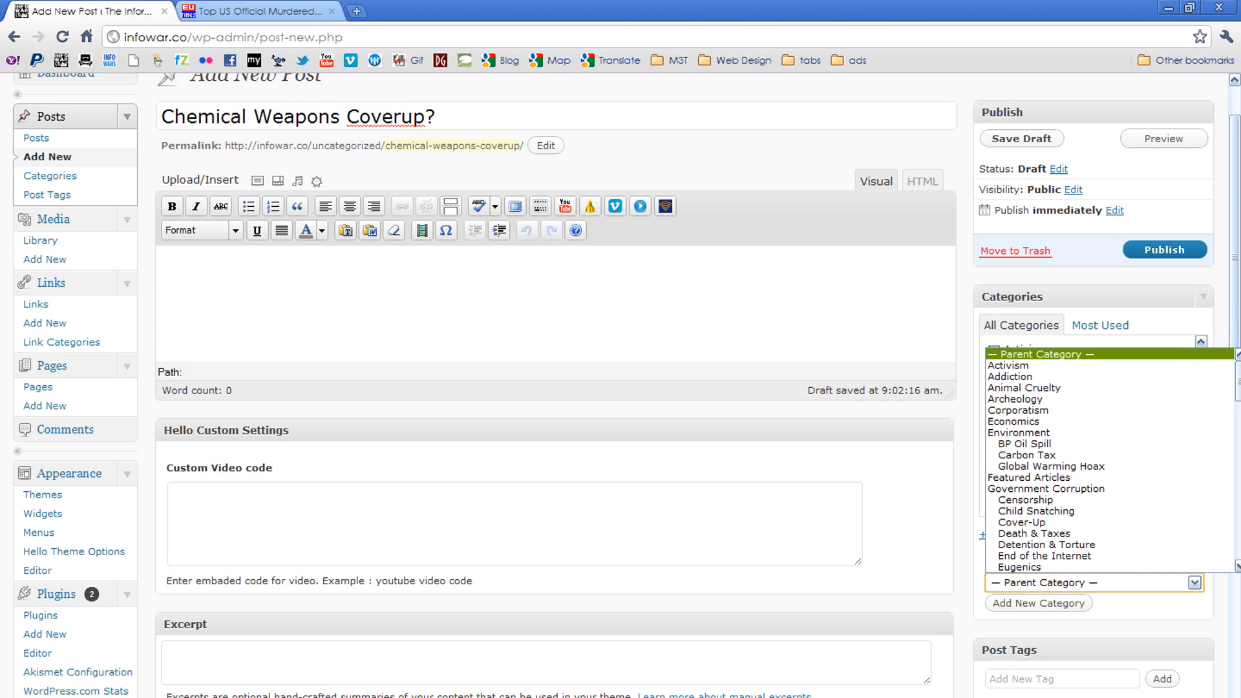
pyautogui.click(1047, 354)
pyautogui.click(1150, 605)
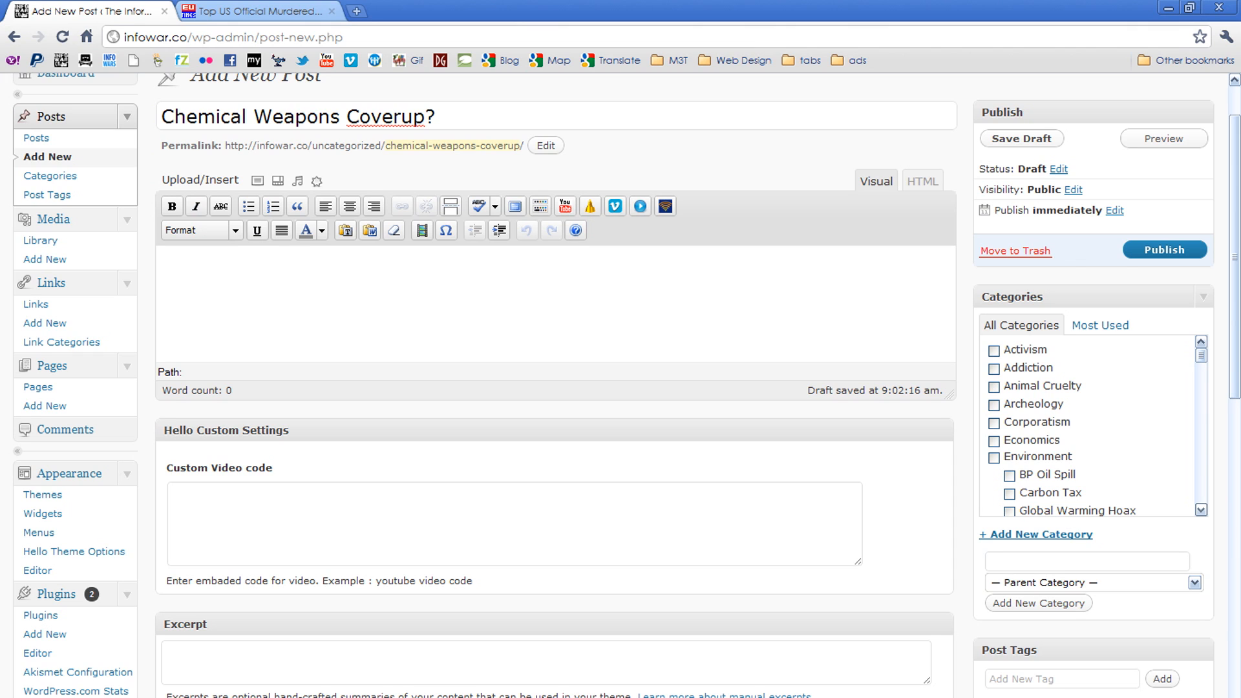
# Tick the Featured Articles, Cover-Up and Eugenics categories, then return to the EU Times article.
pyautogui.click(1201, 510)
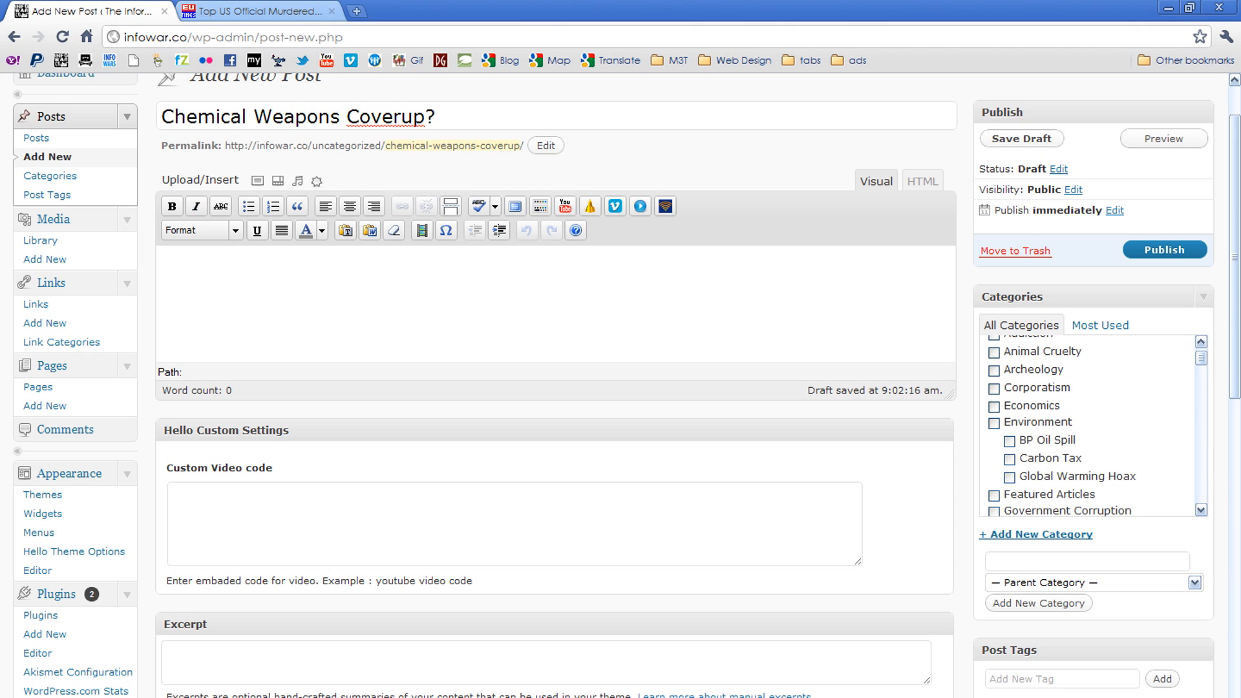
pyautogui.click(994, 353)
pyautogui.click(1201, 510)
pyautogui.click(1201, 510)
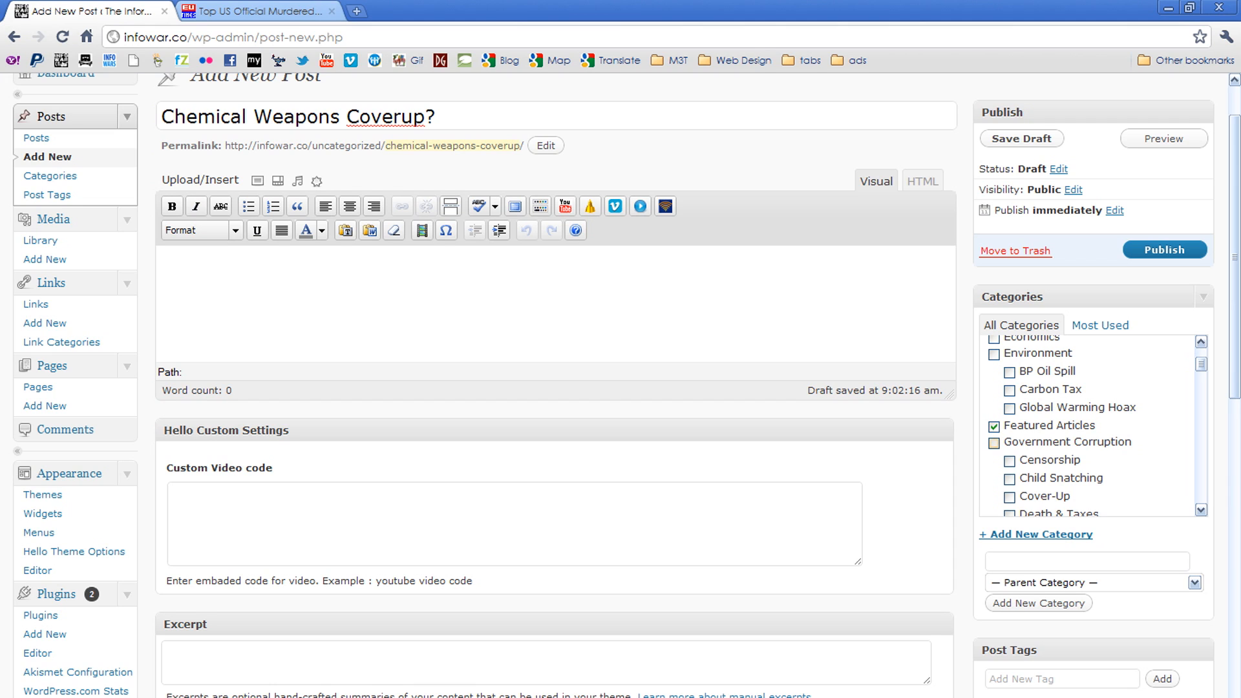
pyautogui.scroll(-2, 1092, 426)
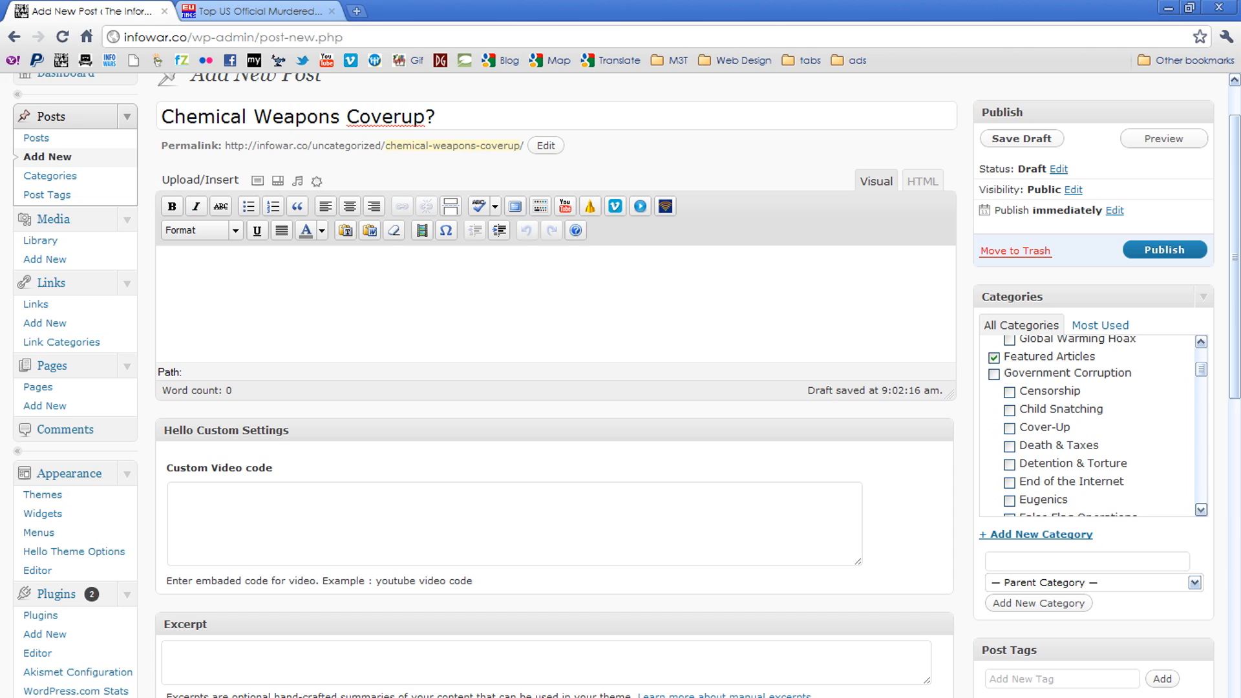
pyautogui.click(1009, 428)
pyautogui.scroll(-3, 1093, 427)
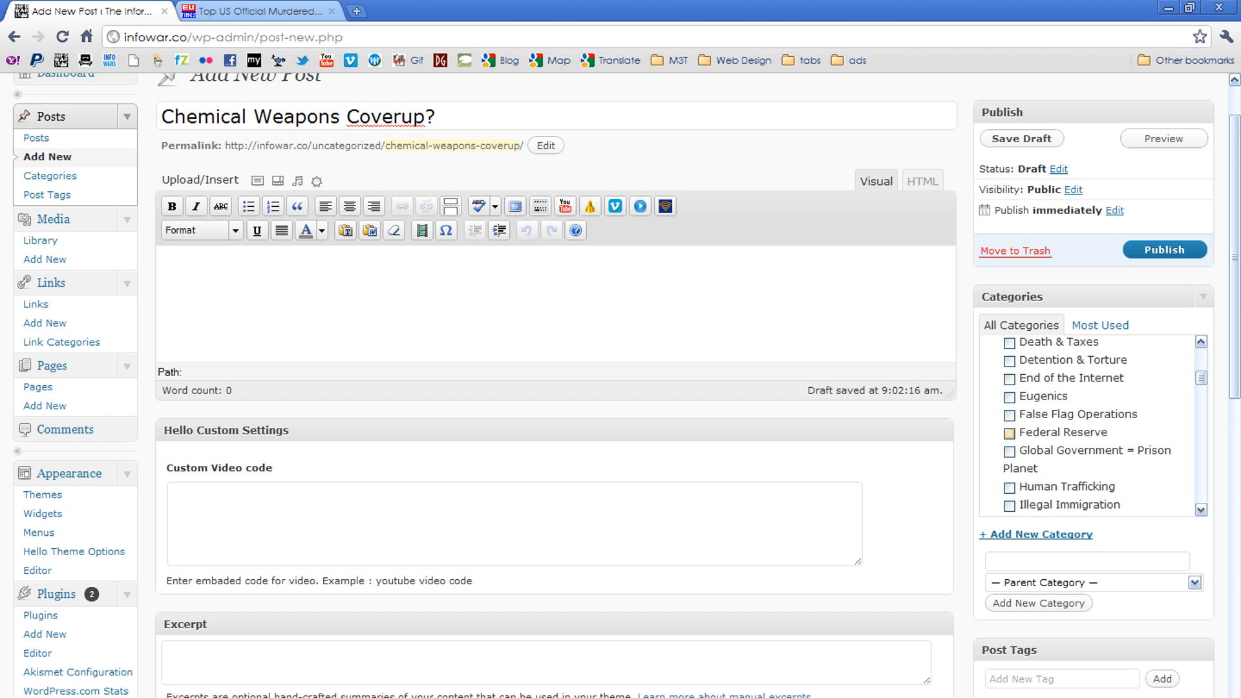
pyautogui.click(1009, 397)
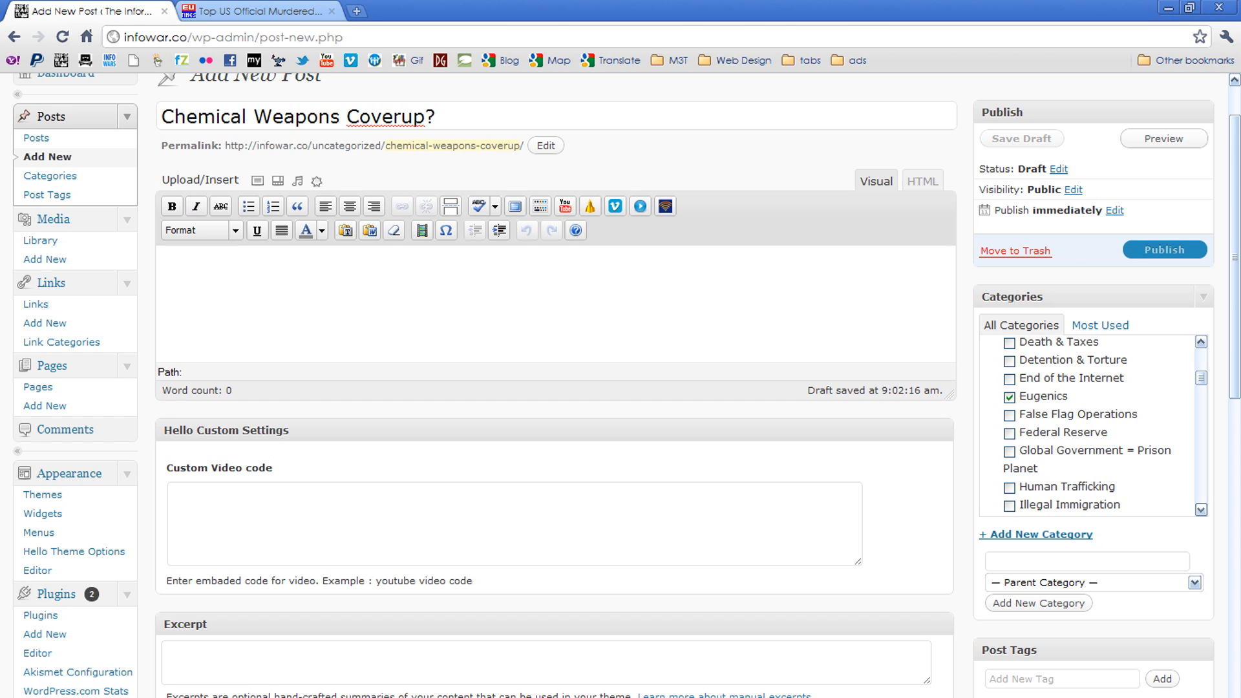
pyautogui.scroll(-5, 1092, 427)
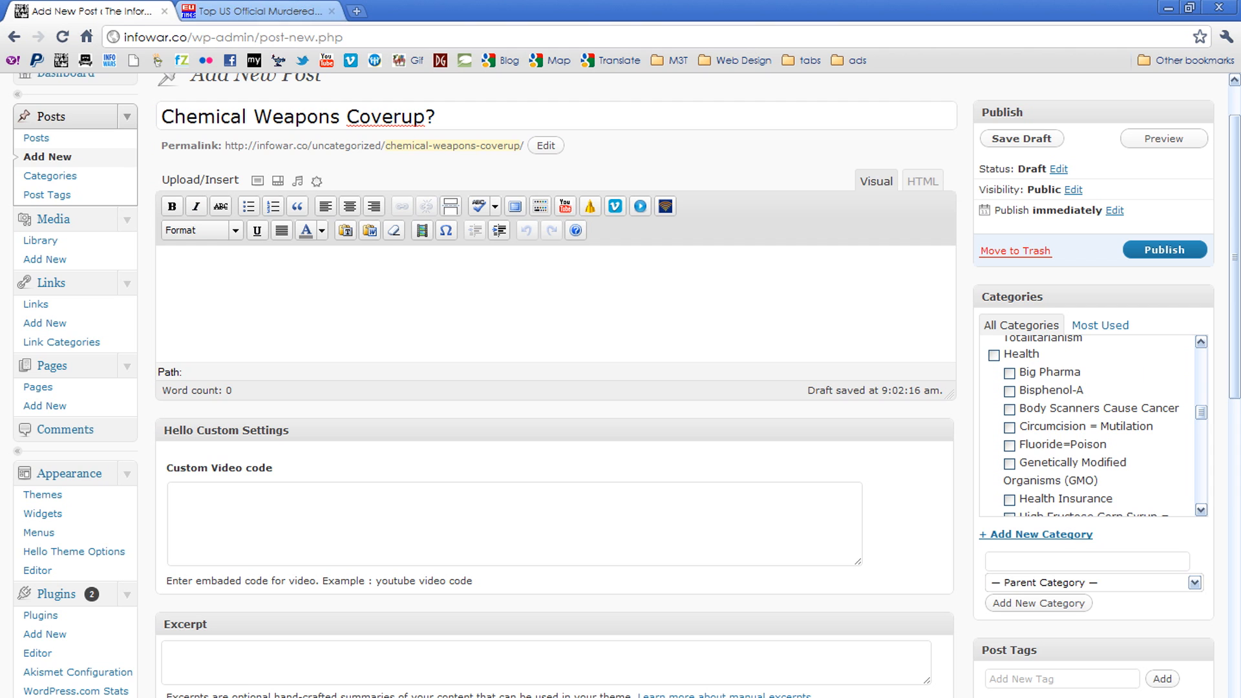
pyautogui.click(258, 11)
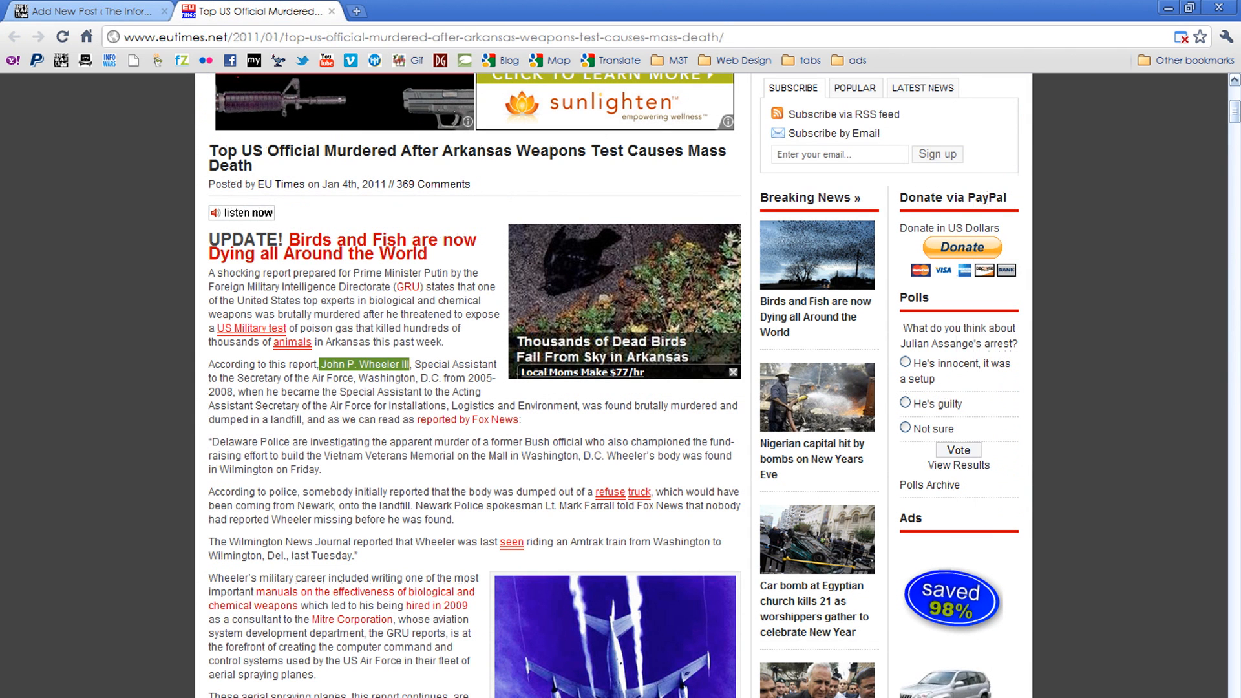
# Copy the EU Times article's URL and go back to the new post.
pyautogui.hotkey('ctrl', 'l')
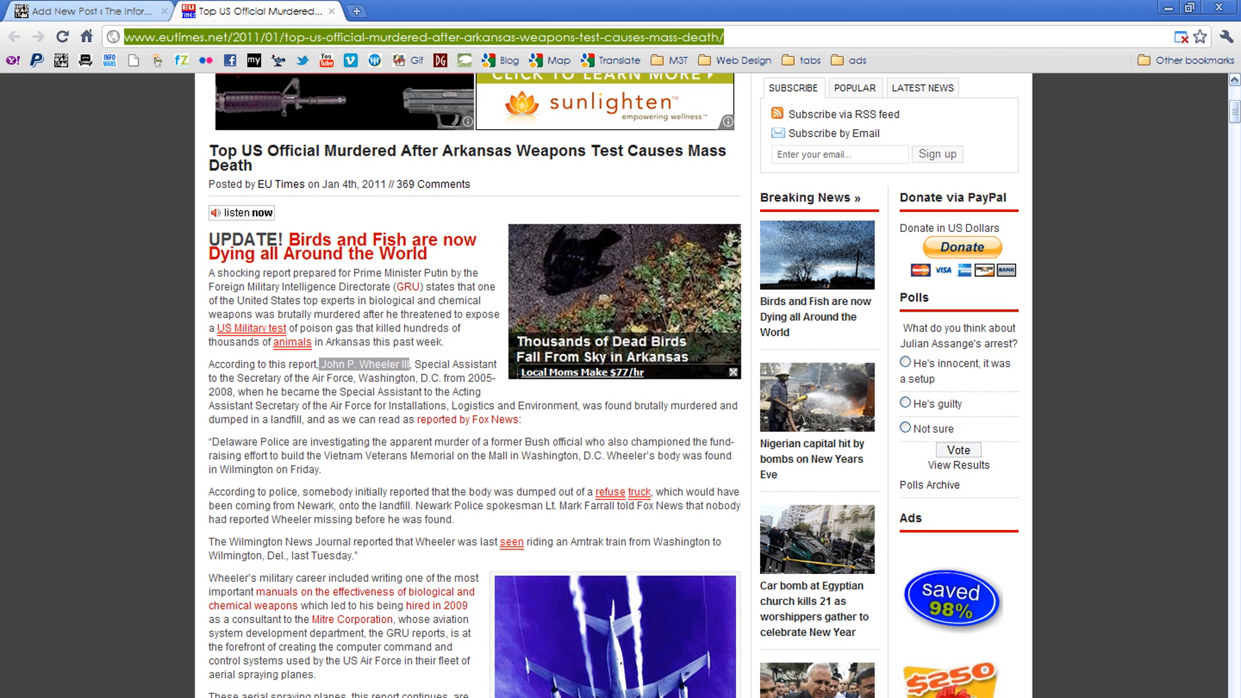
pyautogui.click(91, 11)
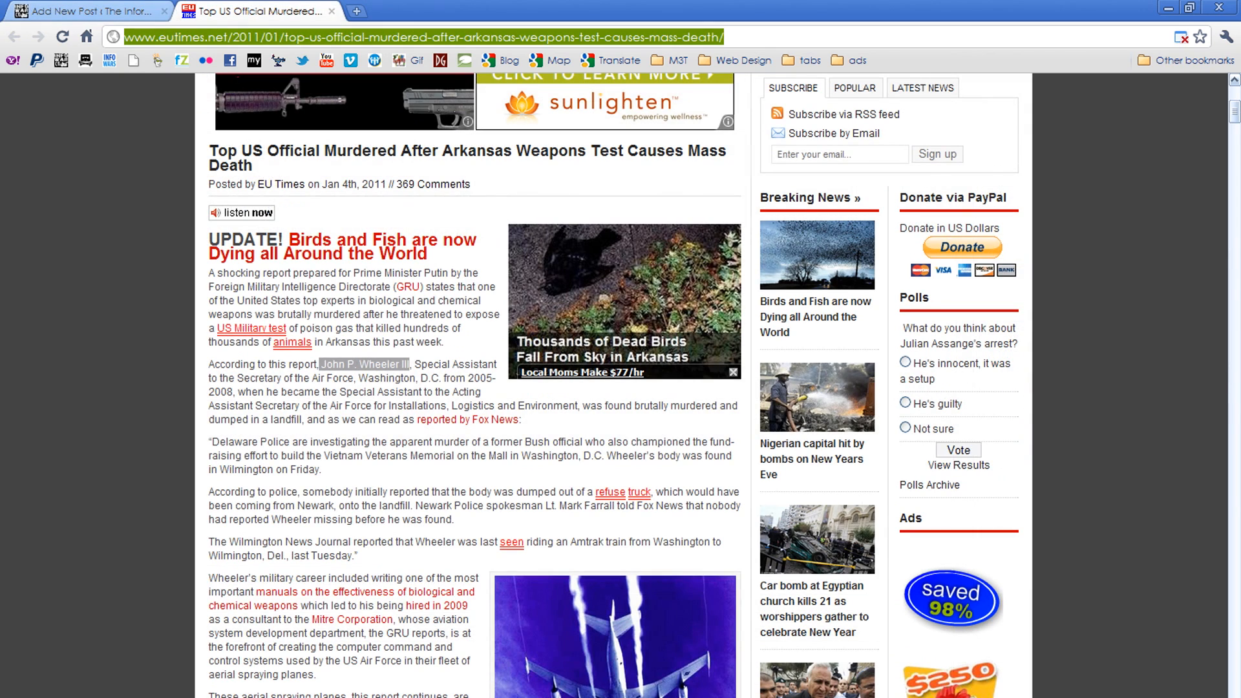
pyautogui.click(91, 11)
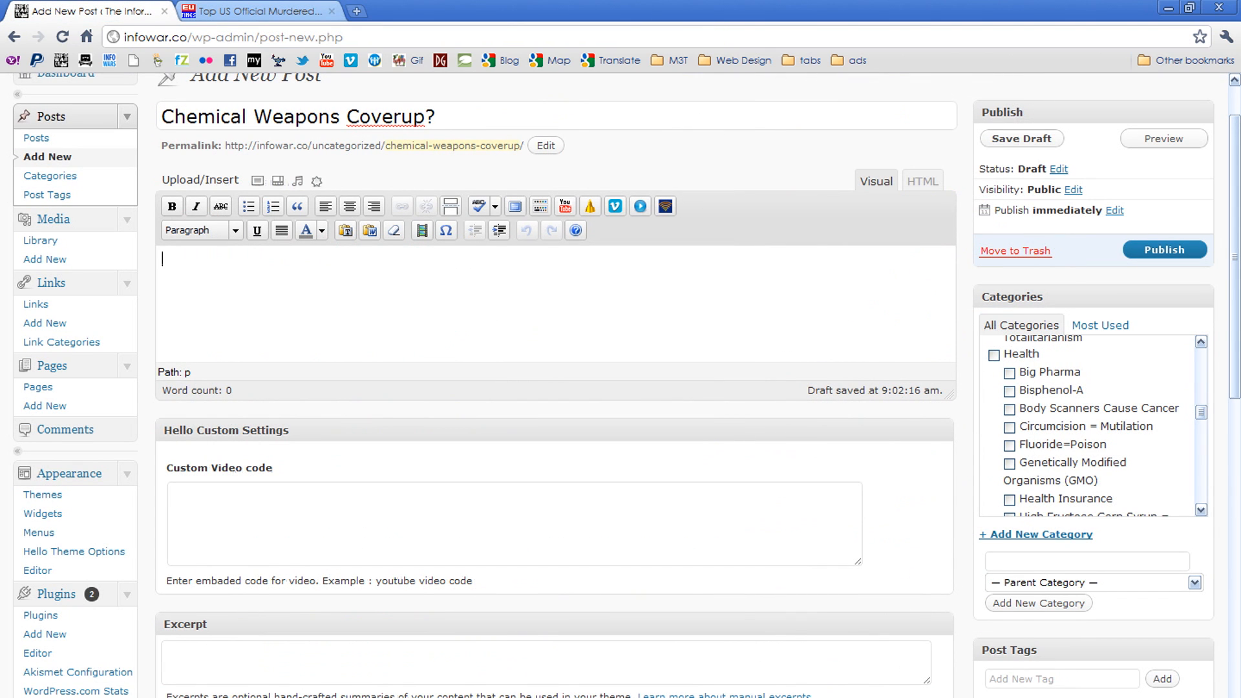
# Type '(EU Times)' in the post body and start a link on 'EU Times'.
pyautogui.write('(EU Tomes')
pyautogui.press('BackSpace')
pyautogui.press('BackSpace')
pyautogui.press('BackSpace')
pyautogui.press('BackSpace')
pyautogui.write('imes)')
pyautogui.hotkey('shift', 'Left')
pyautogui.hotkey('shift', 'Left')
pyautogui.hotkey('shift', 'Left')
pyautogui.hotkey('shift', 'Left')
pyautogui.hotkey('shift', 'Left')
pyautogui.hotkey('shift', 'Left')
pyautogui.hotkey('shift', 'Left')
pyautogui.hotkey('shift', 'Left')
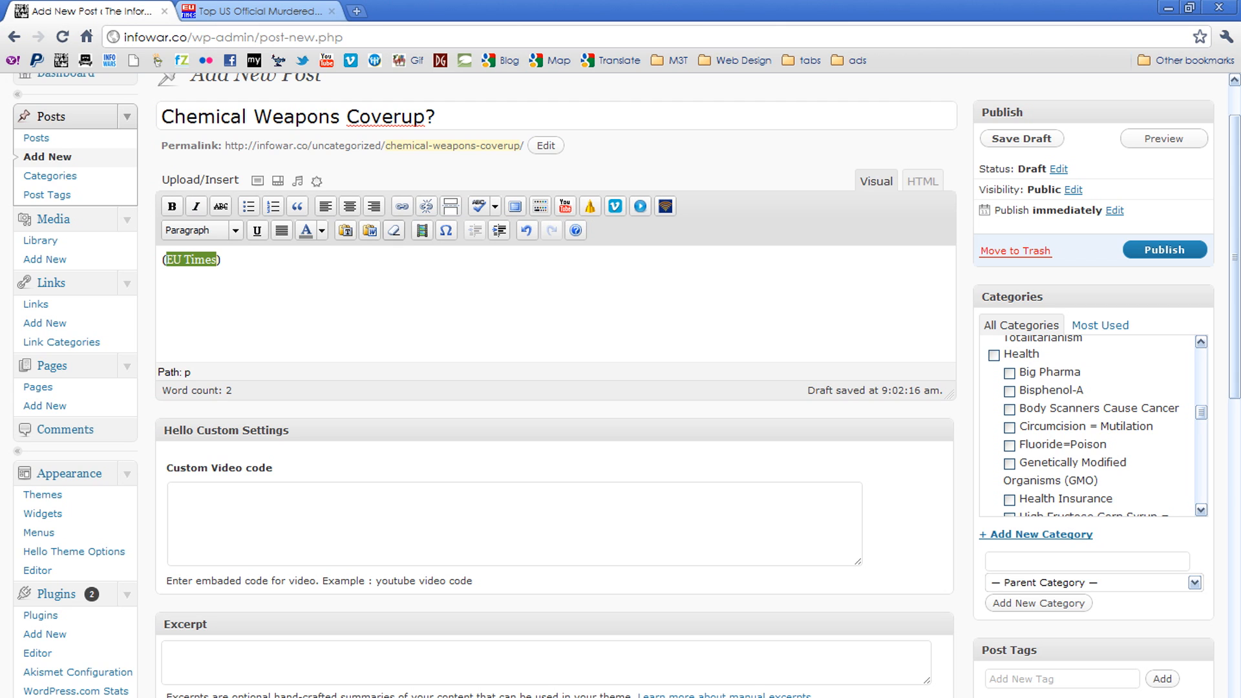
pyautogui.click(402, 206)
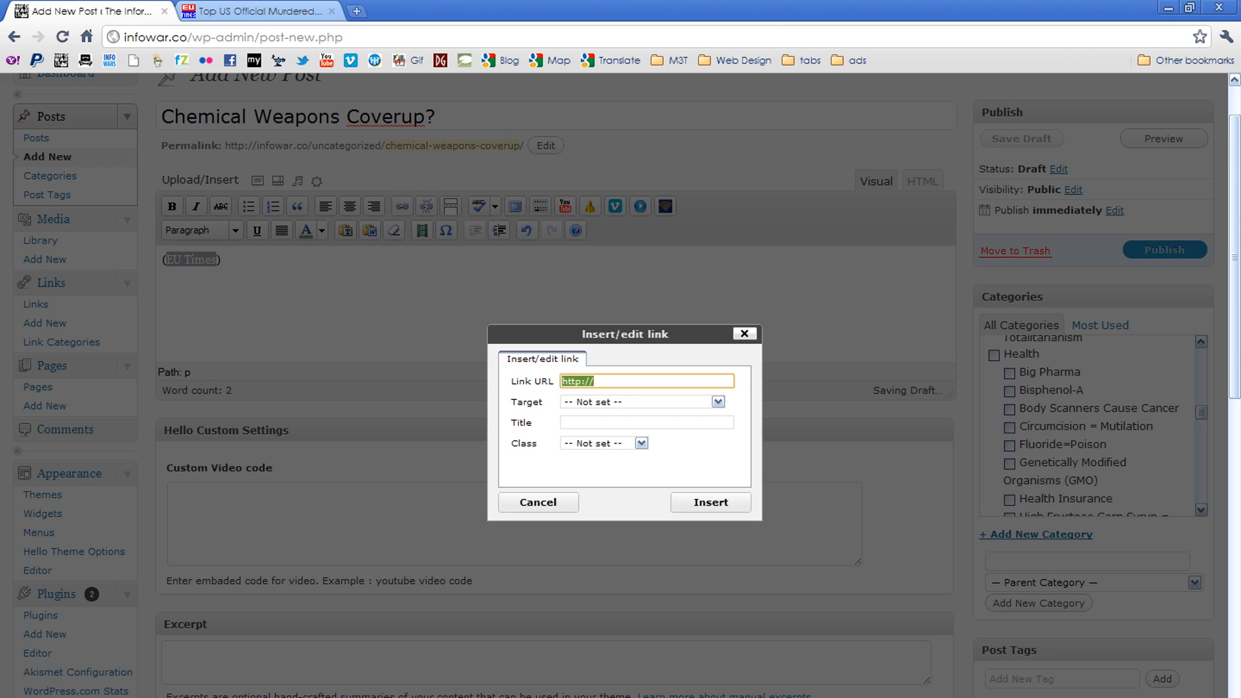
# Link 'EU Times' to the pasted eutimes.net article URL, opening in a new window.
pyautogui.hotkey('ctrl', 'v')
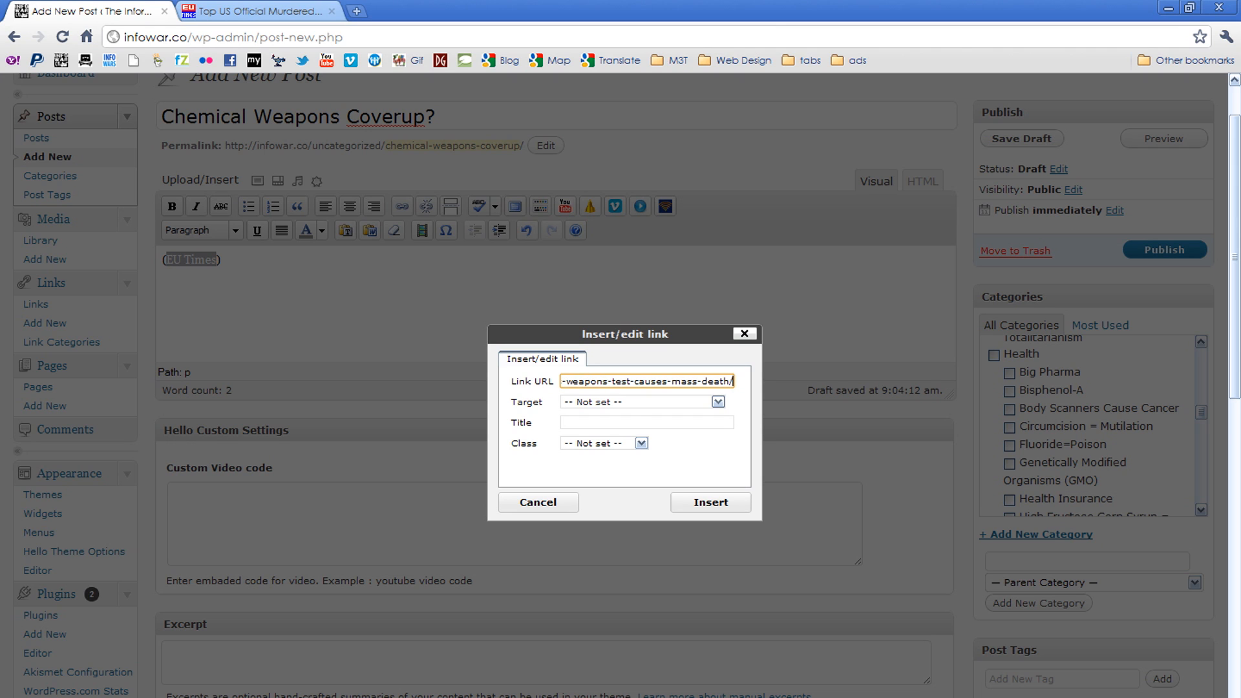
pyautogui.click(718, 402)
pyautogui.click(672, 434)
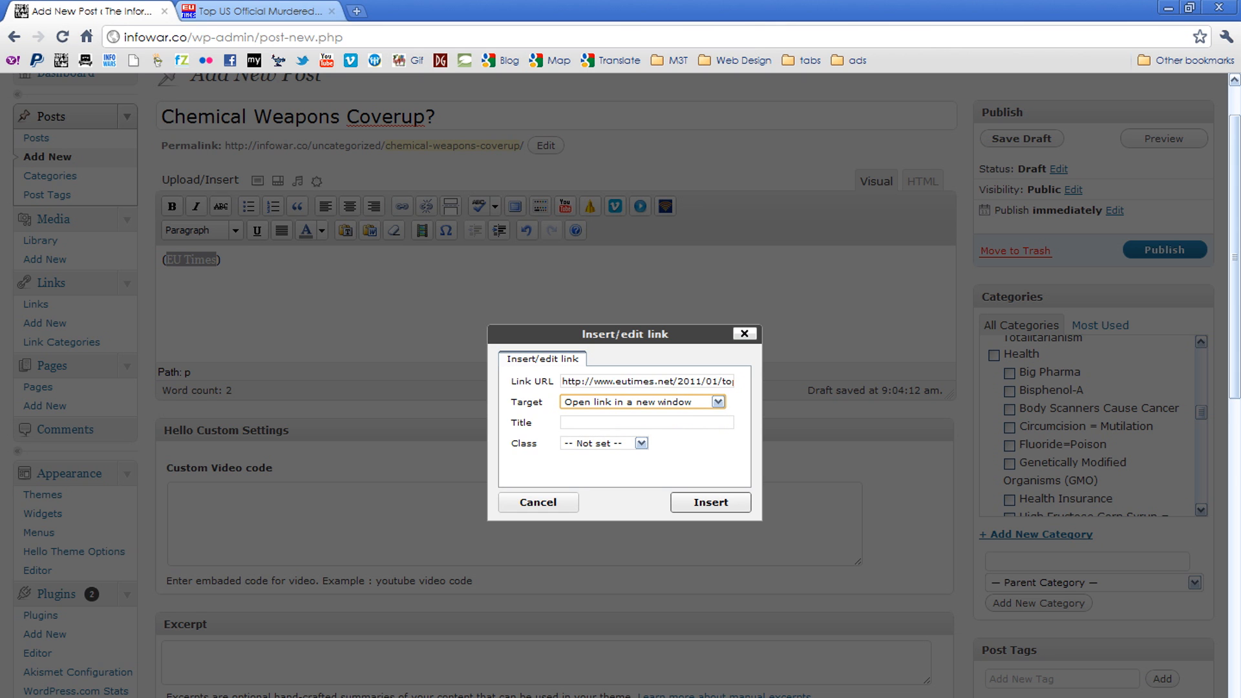
pyautogui.press('Return')
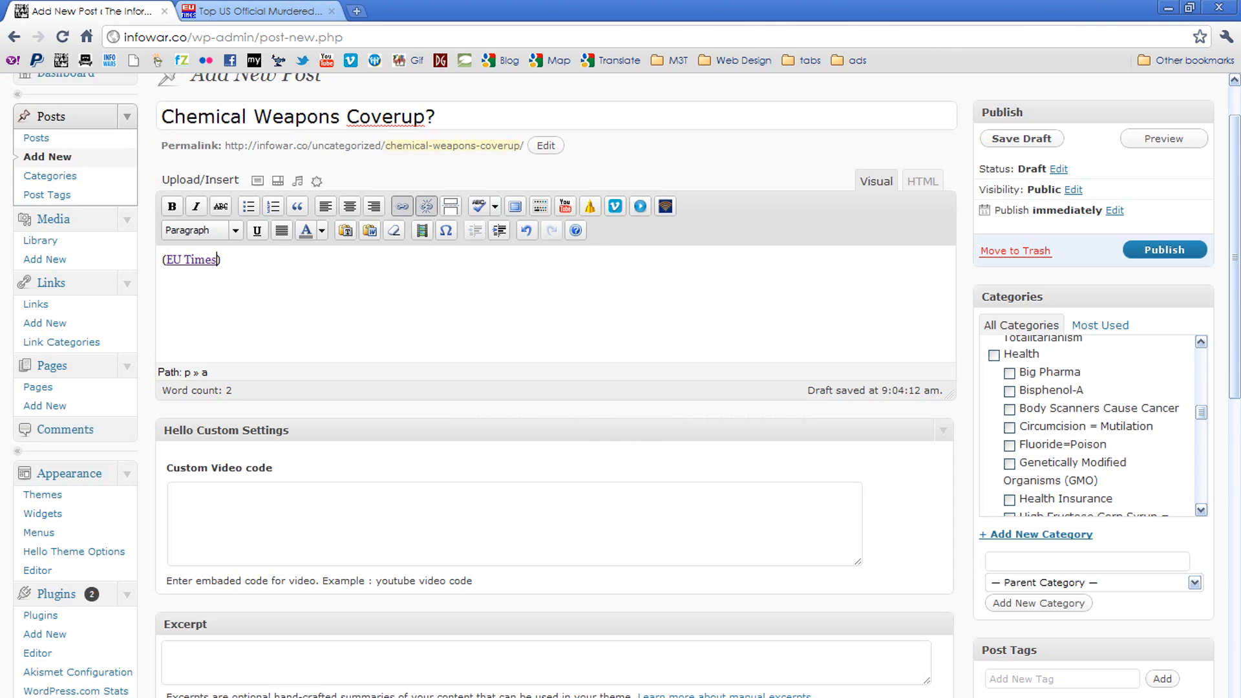
# Copy the EU Times article's opening paragraphs, then view the post in HTML mode.
pyautogui.click(221, 260)
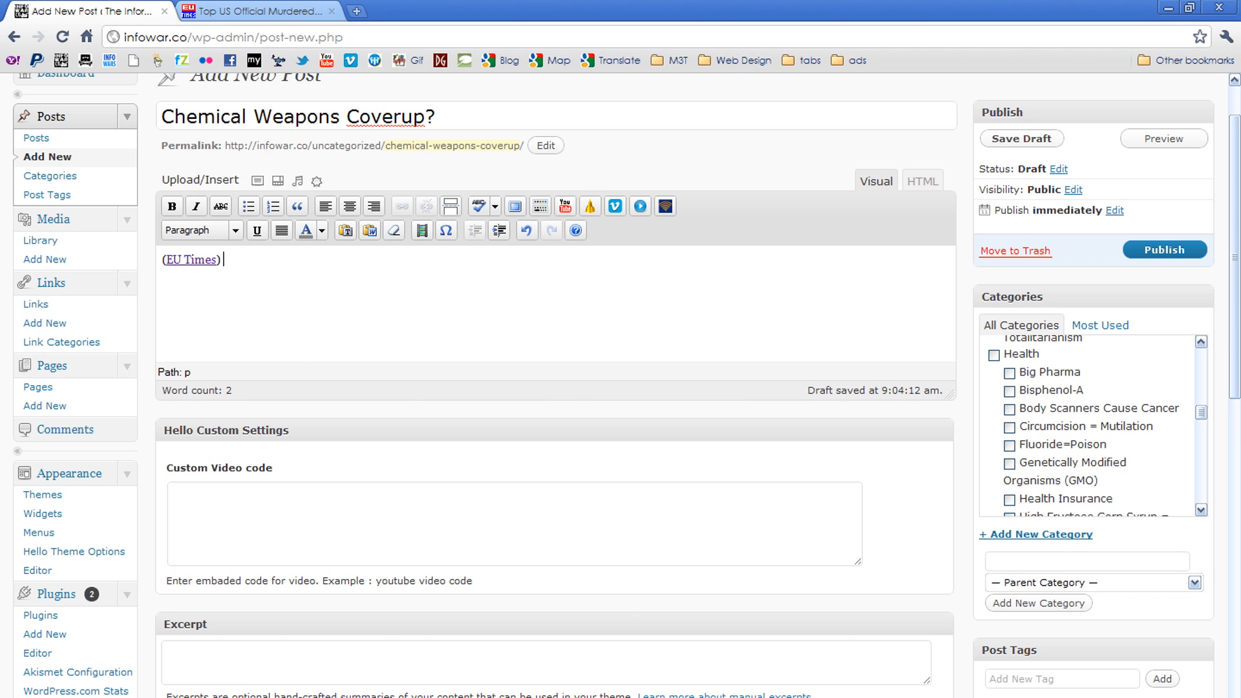
pyautogui.hotkey('ctrl', 'Tab')
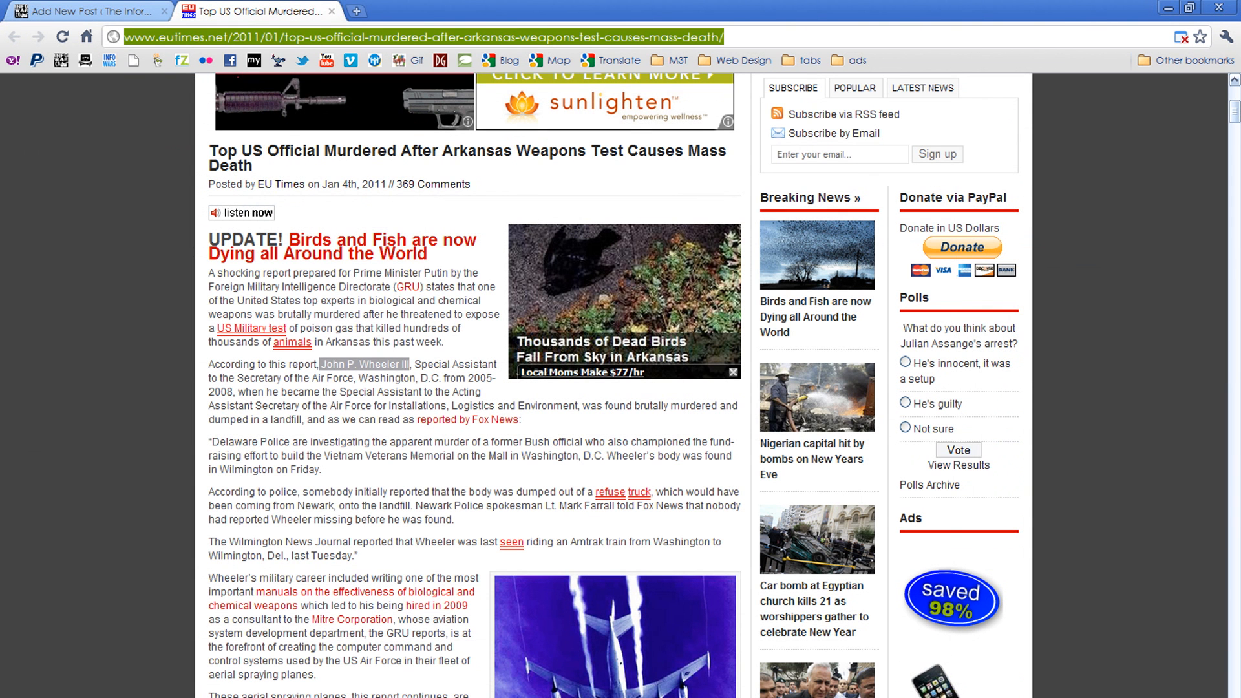
pyautogui.moveTo(209, 272); pyautogui.dragTo(355, 556)
pyautogui.moveTo(229, 328)
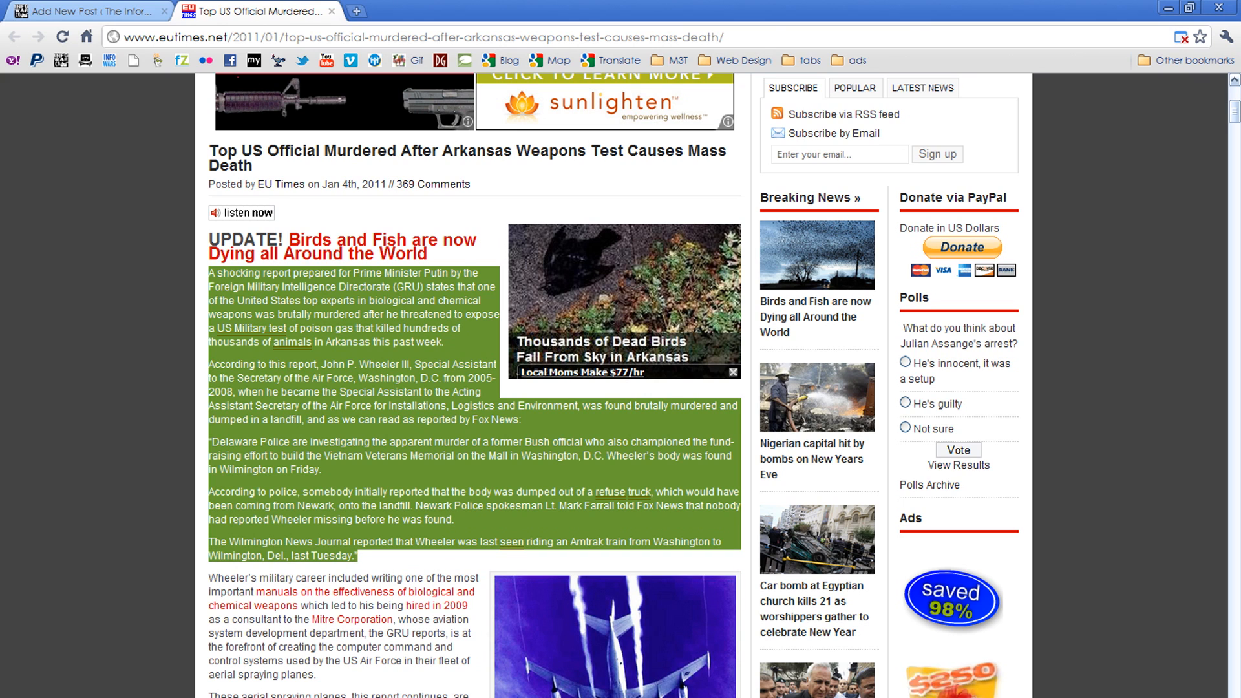
pyautogui.click(96, 11)
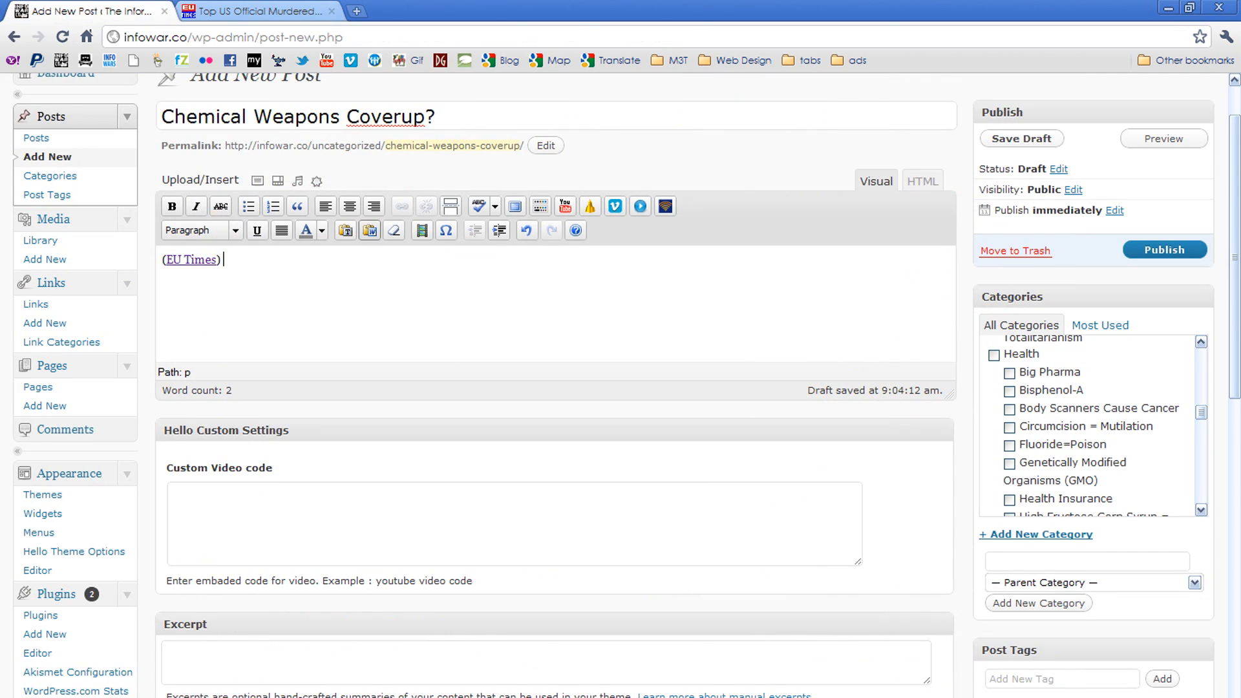
pyautogui.click(922, 181)
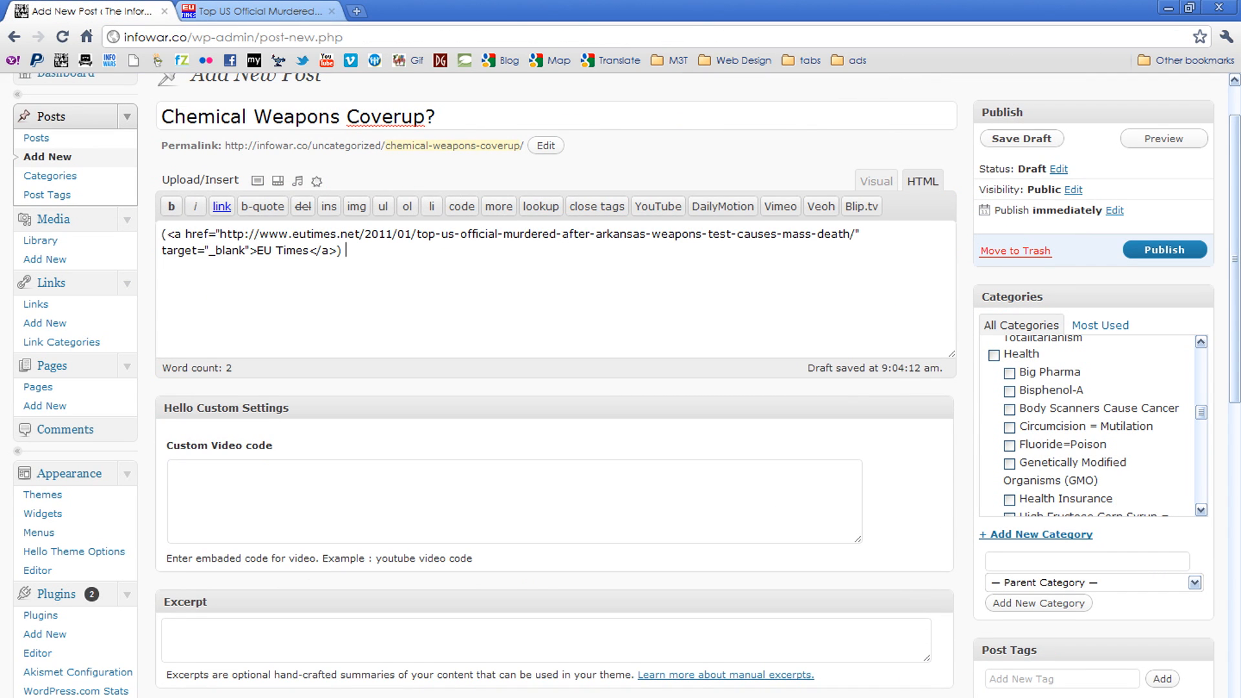
# Paste the opening paragraphs, append the rest from Wheeler's military career onward, and switch to Visual.
pyautogui.hotkey('ctrl', 'v')
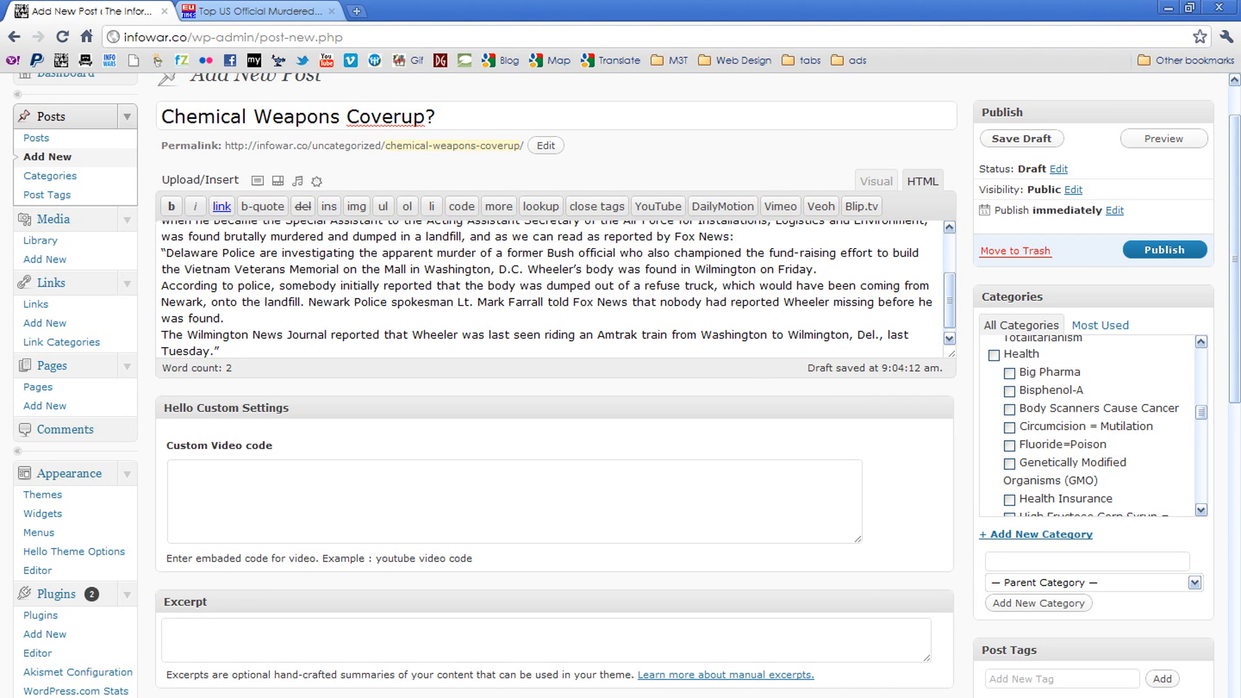
pyautogui.moveTo(949, 301); pyautogui.dragTo(950, 263)
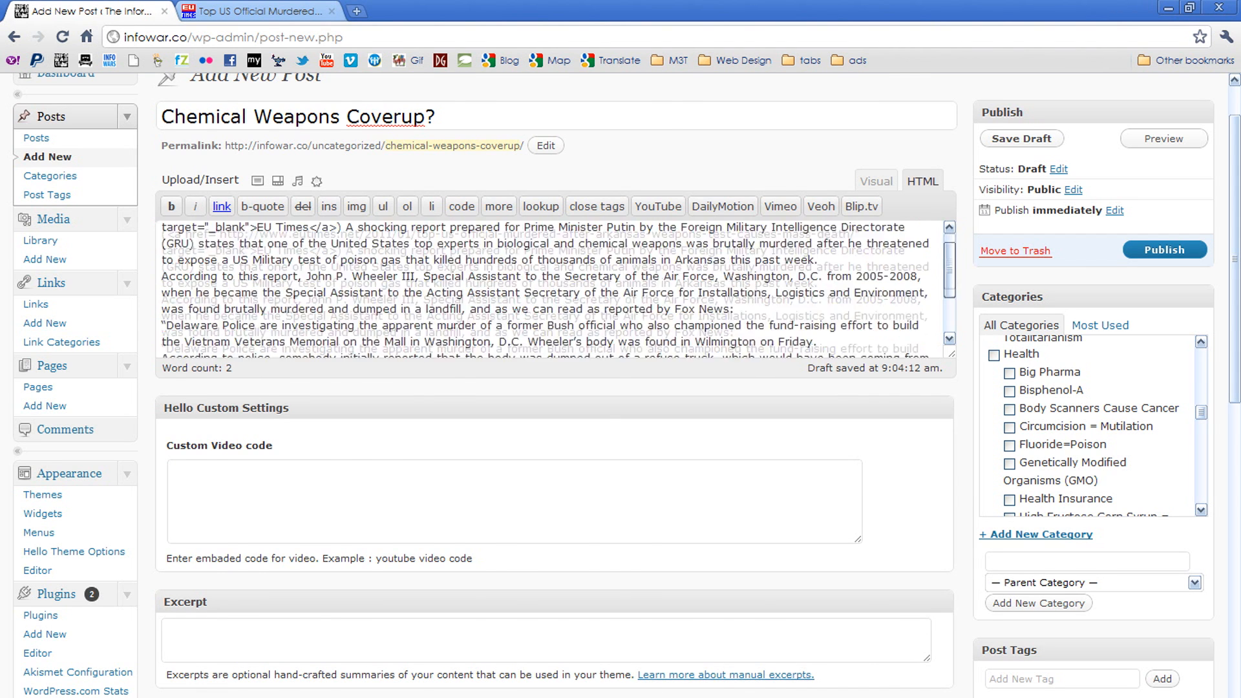
pyautogui.click(259, 11)
pyautogui.moveTo(208, 302); pyautogui.dragTo(638, 472)
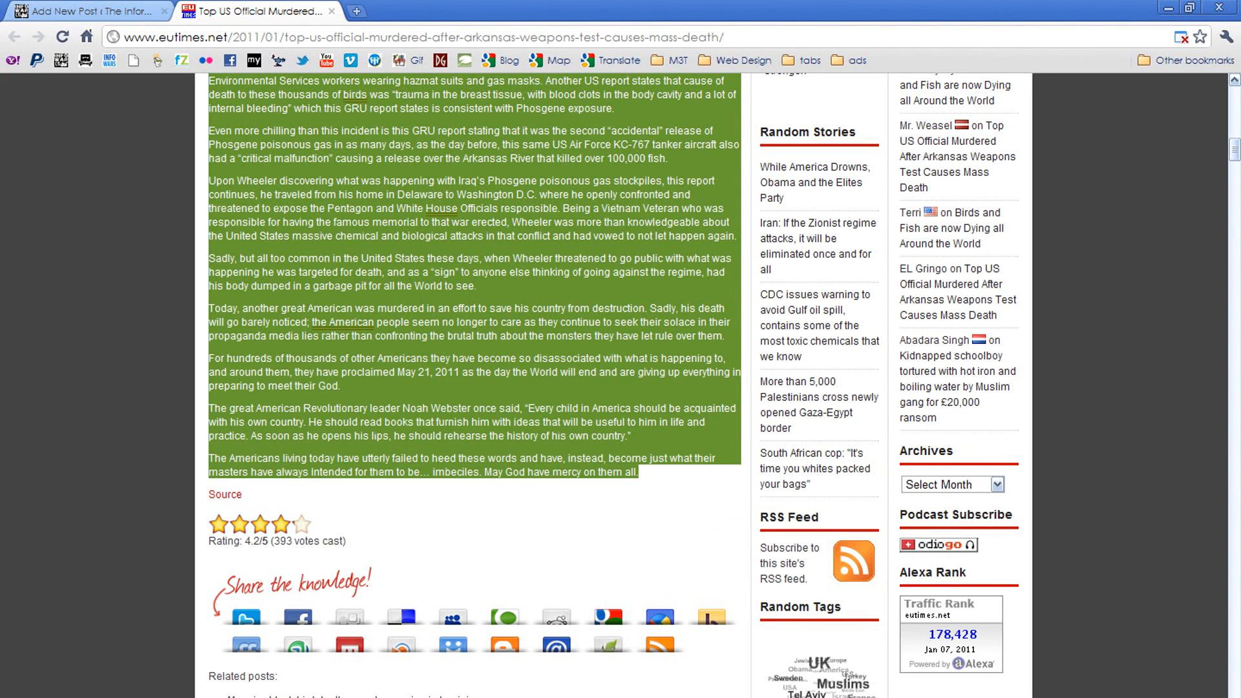
pyautogui.click(129, 11)
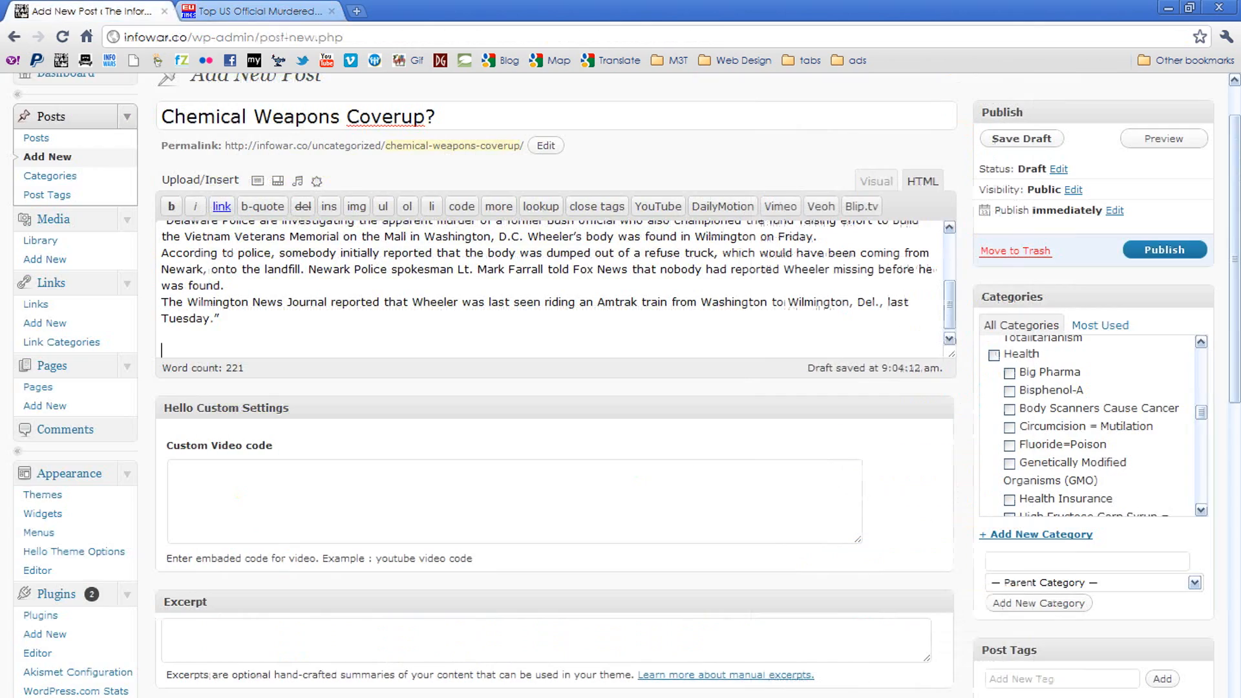
pyautogui.hotkey('ctrl', 'v')
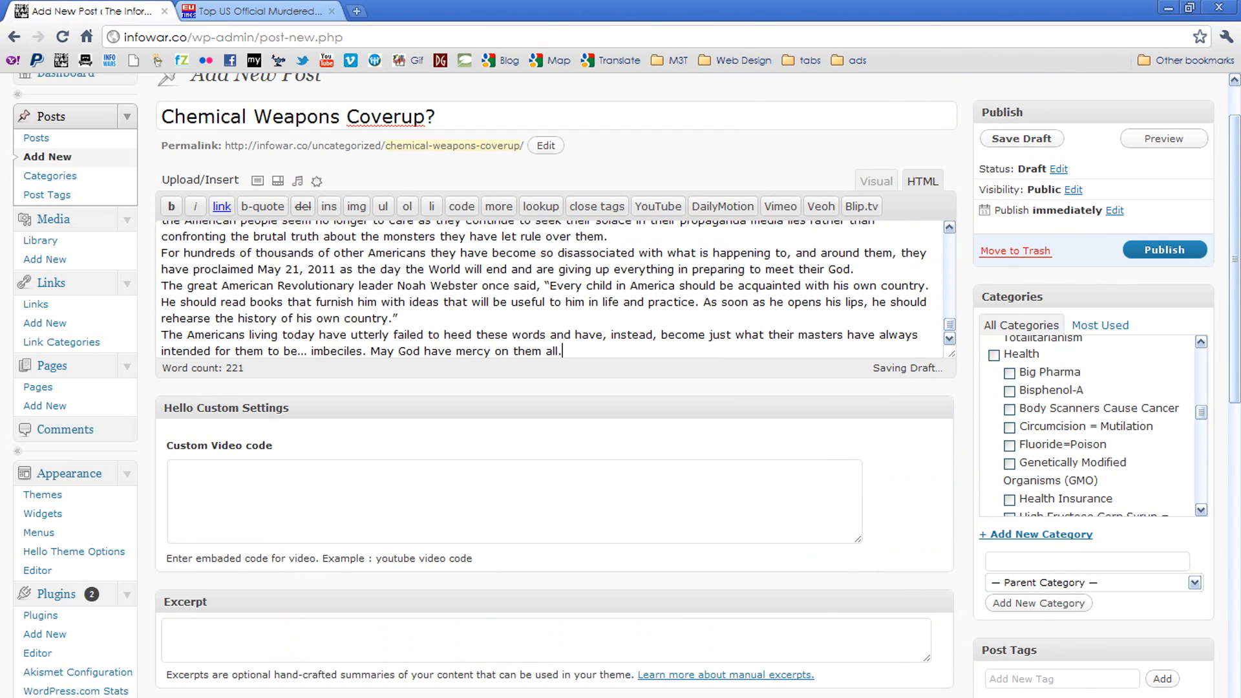
pyautogui.click(875, 182)
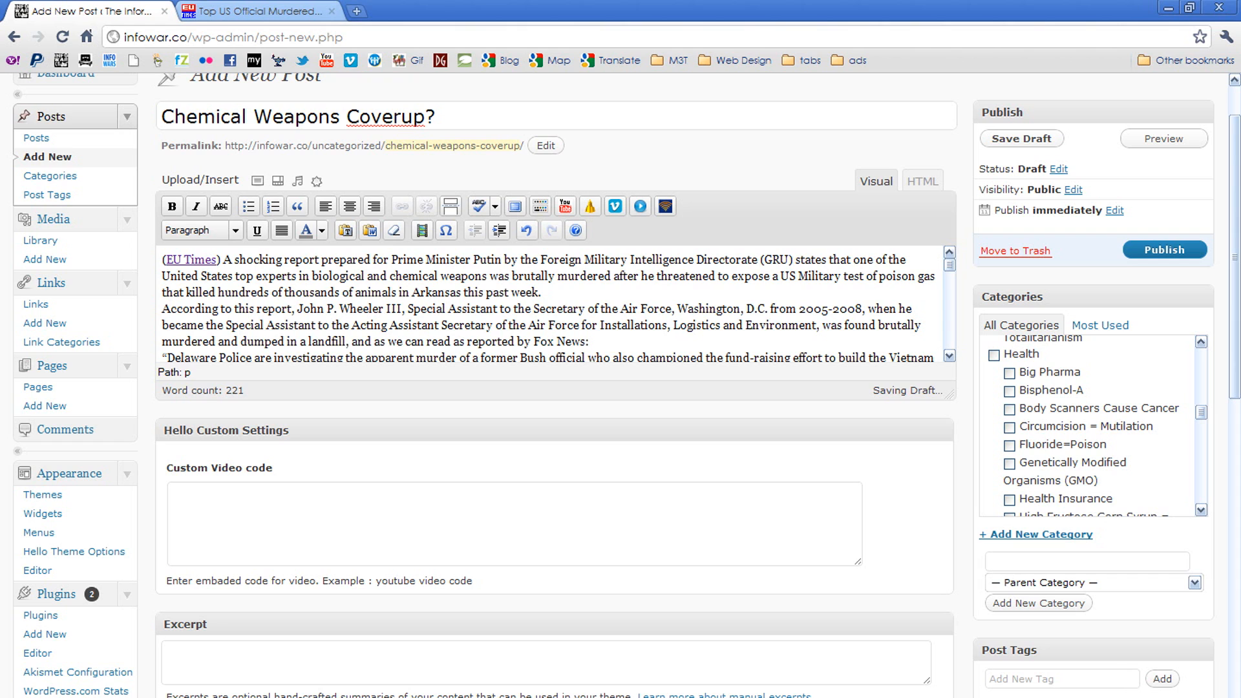
# Start new paragraphs at 'According to this report' and at the Delaware Police passage.
pyautogui.press('Return')
pyautogui.press('Down')
pyautogui.press('Down')
pyautogui.press('Down')
pyautogui.press('Down')
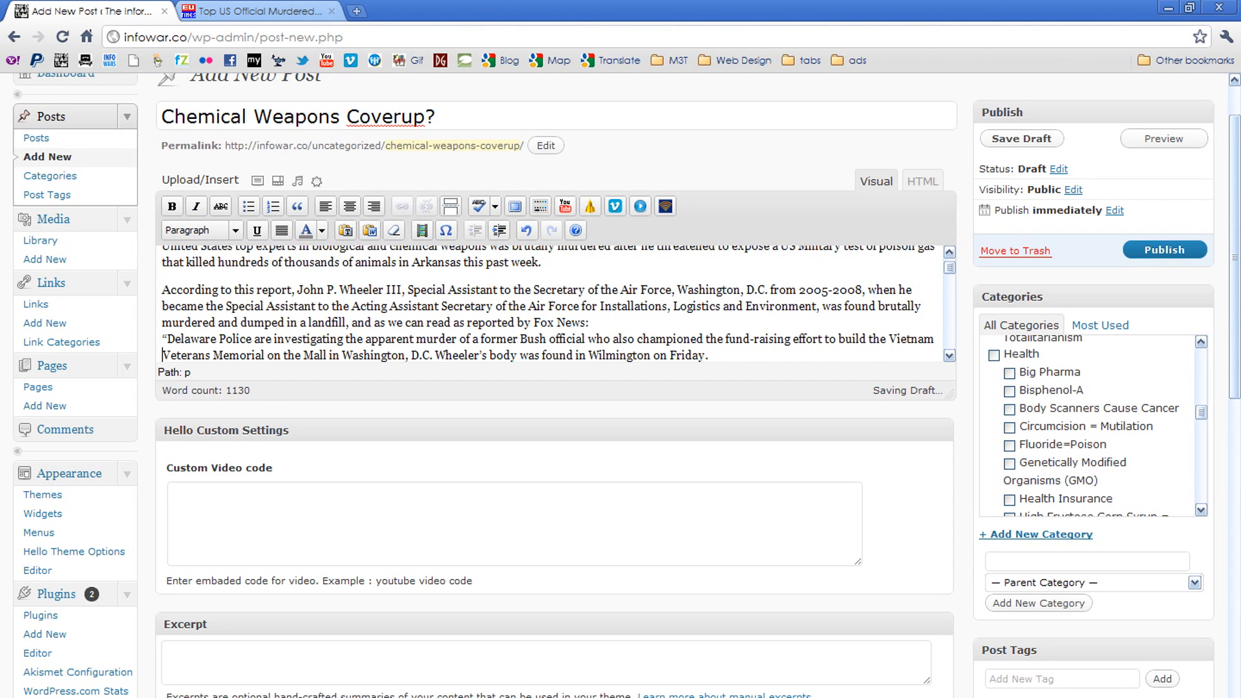
pyautogui.press('Up')
pyautogui.press('Return')
# Format the Delaware Police passage as a block quote and join the Wilmington line onto it.
pyautogui.click(297, 207)
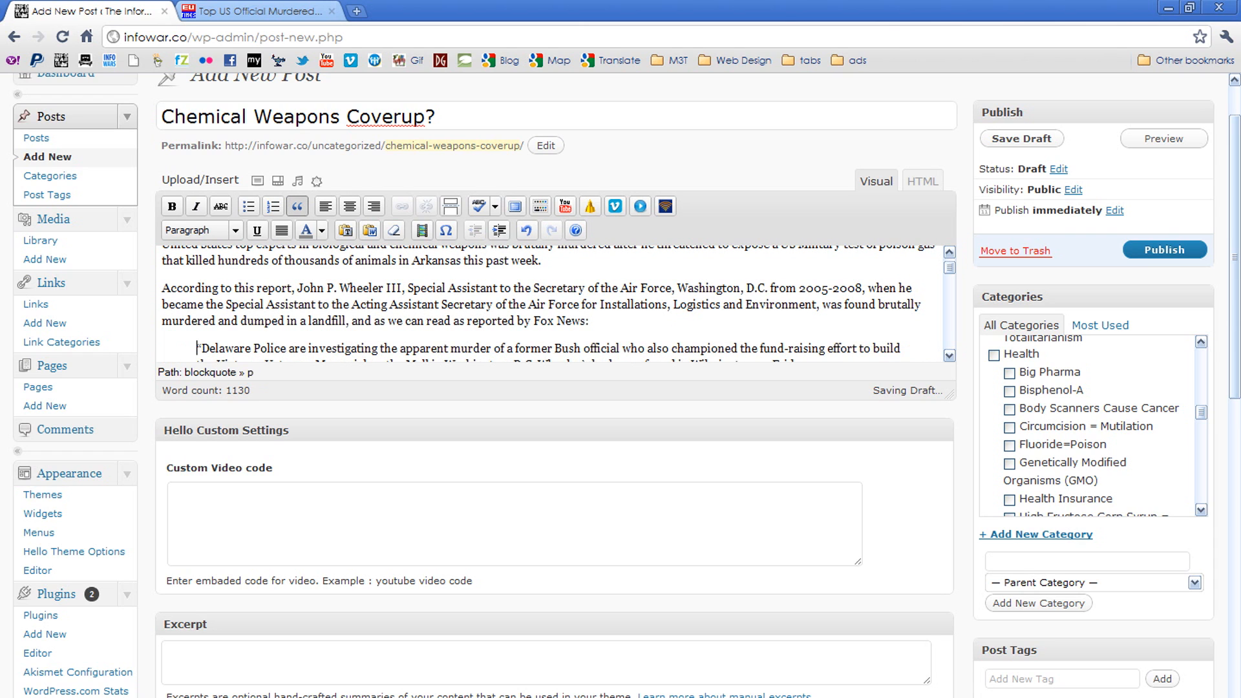
pyautogui.click(949, 355)
pyautogui.click(949, 356)
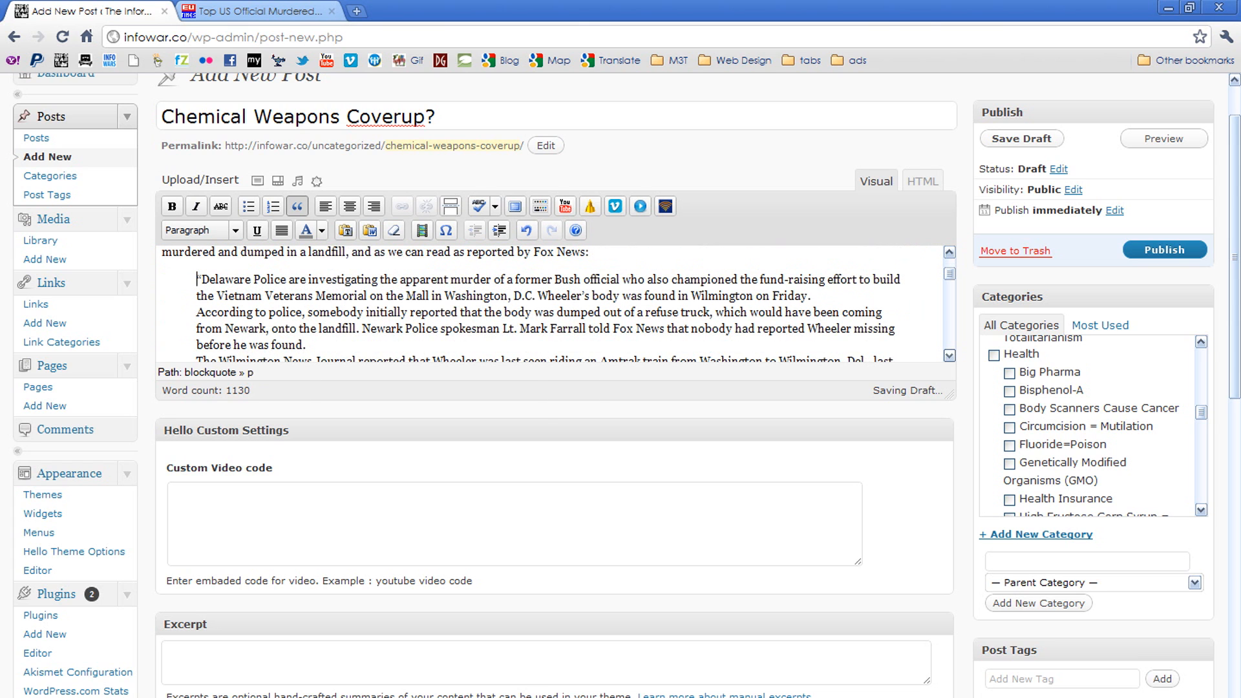
pyautogui.click(949, 356)
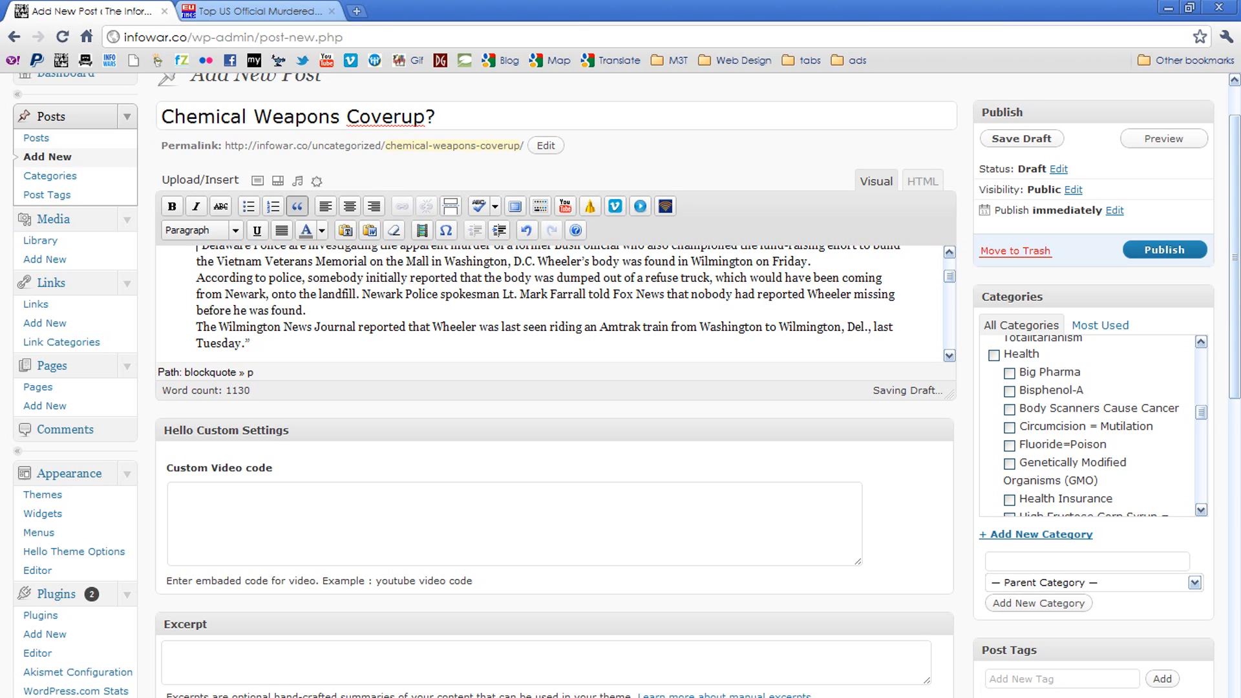
pyautogui.press('BackSpace')
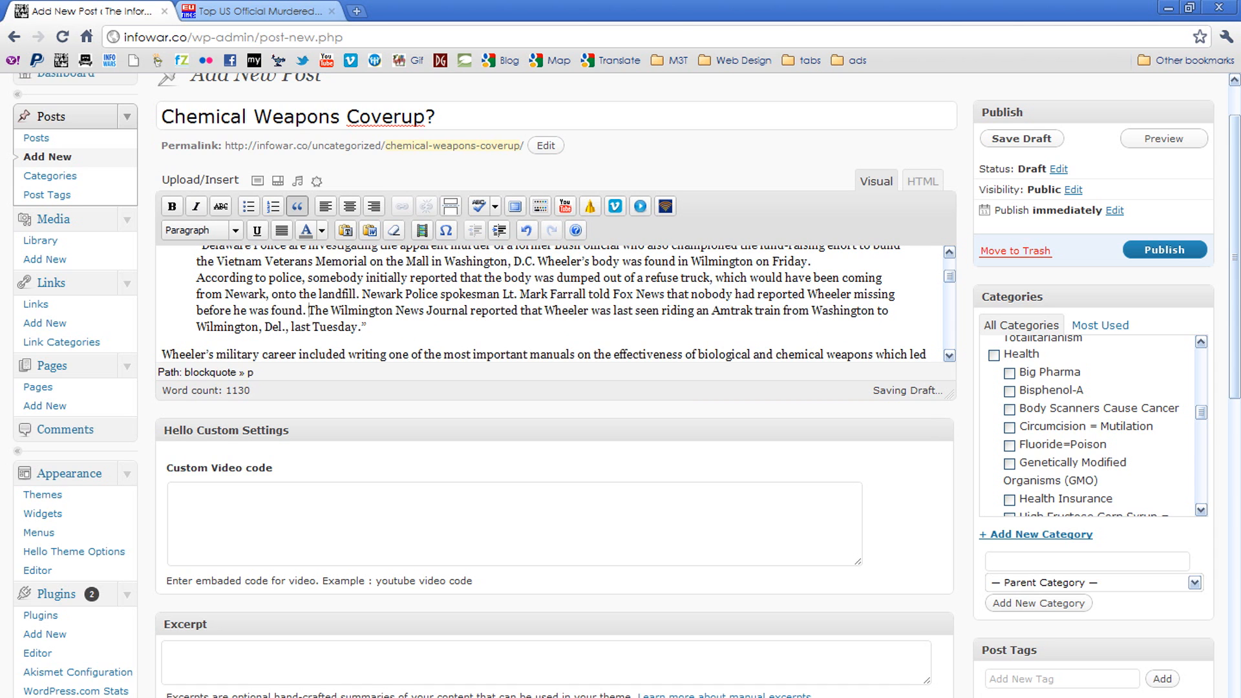
# Start a new paragraph at 'Important to note' and move to the end of the post.
pyautogui.press('Down')
pyautogui.press('Down')
pyautogui.press('Down')
pyautogui.press('Down')
pyautogui.press('Down')
pyautogui.press('Down')
pyautogui.press('Down')
pyautogui.press('Down')
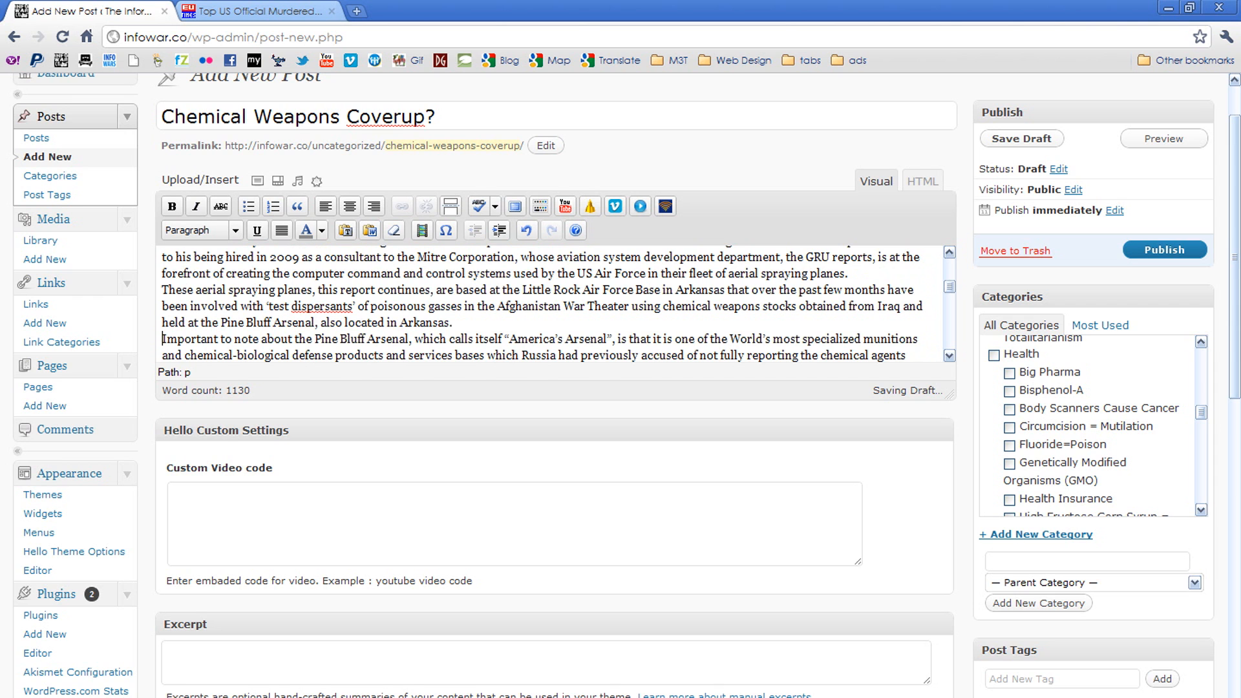
pyautogui.press('Return')
pyautogui.press('Down')
pyautogui.press('Down')
pyautogui.press('Down')
pyautogui.press('Down')
pyautogui.press('Down')
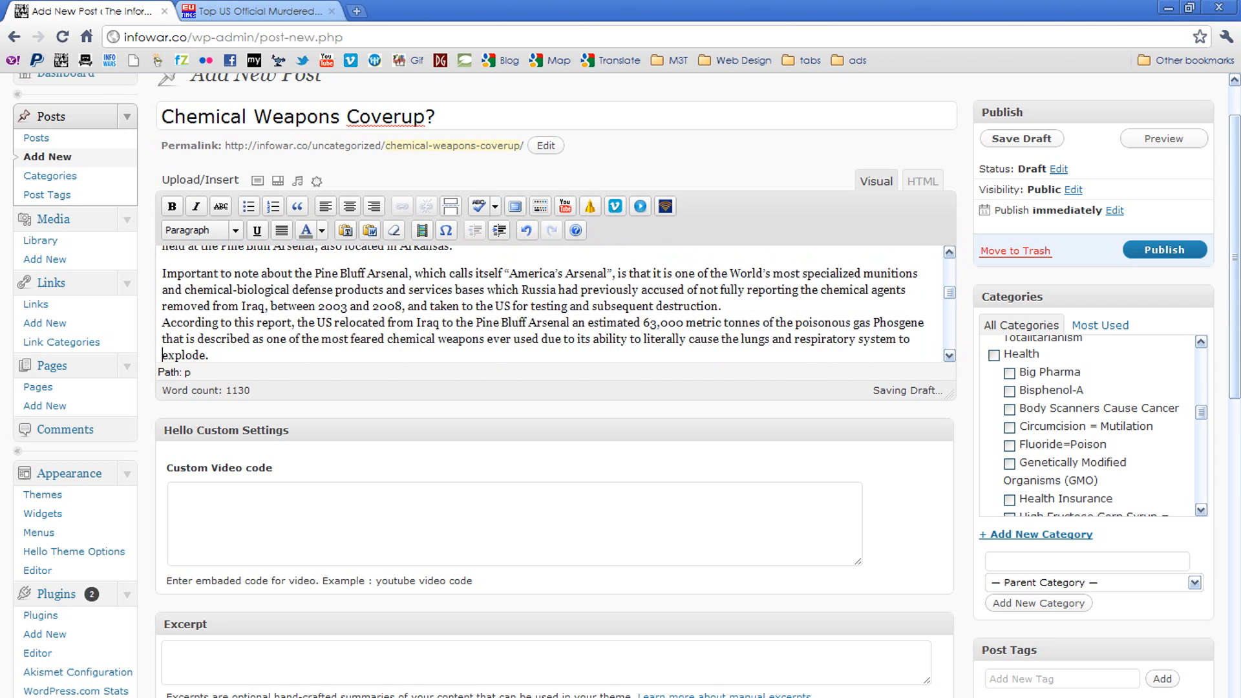
pyautogui.hotkey('ctrl', 'End')
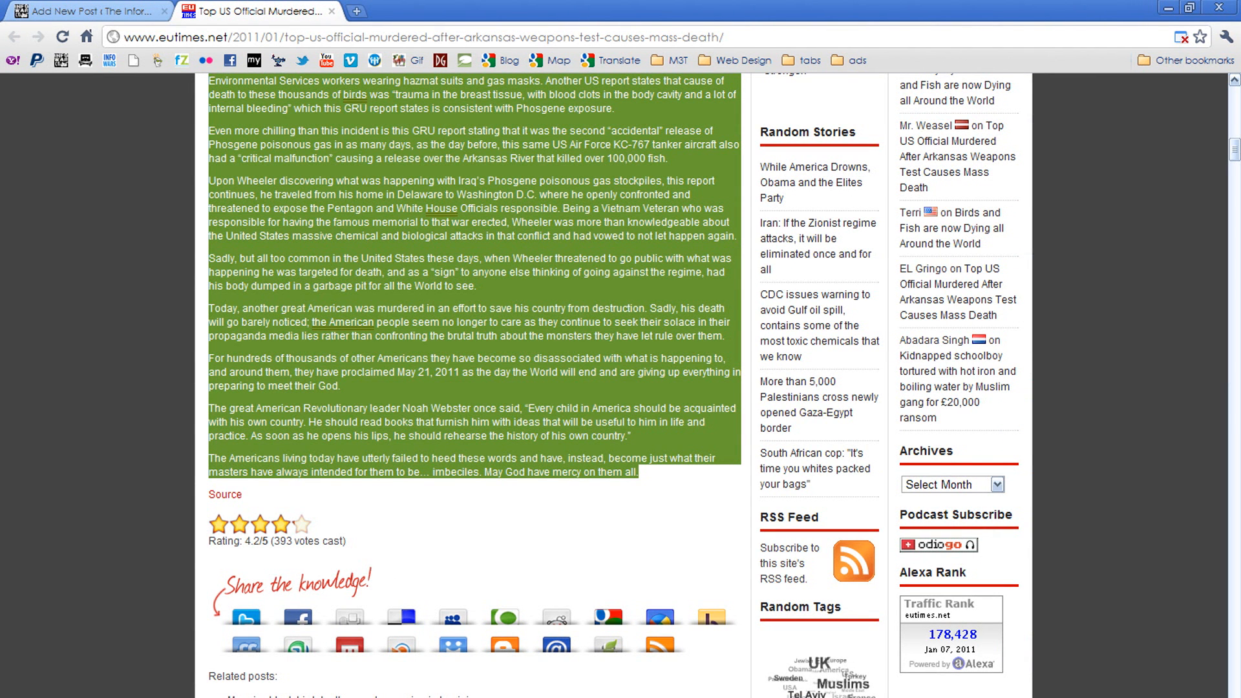
# Deselect the text on the EU Times article page and open a new blank browser tab.
pyautogui.scroll(13, 475, 385)
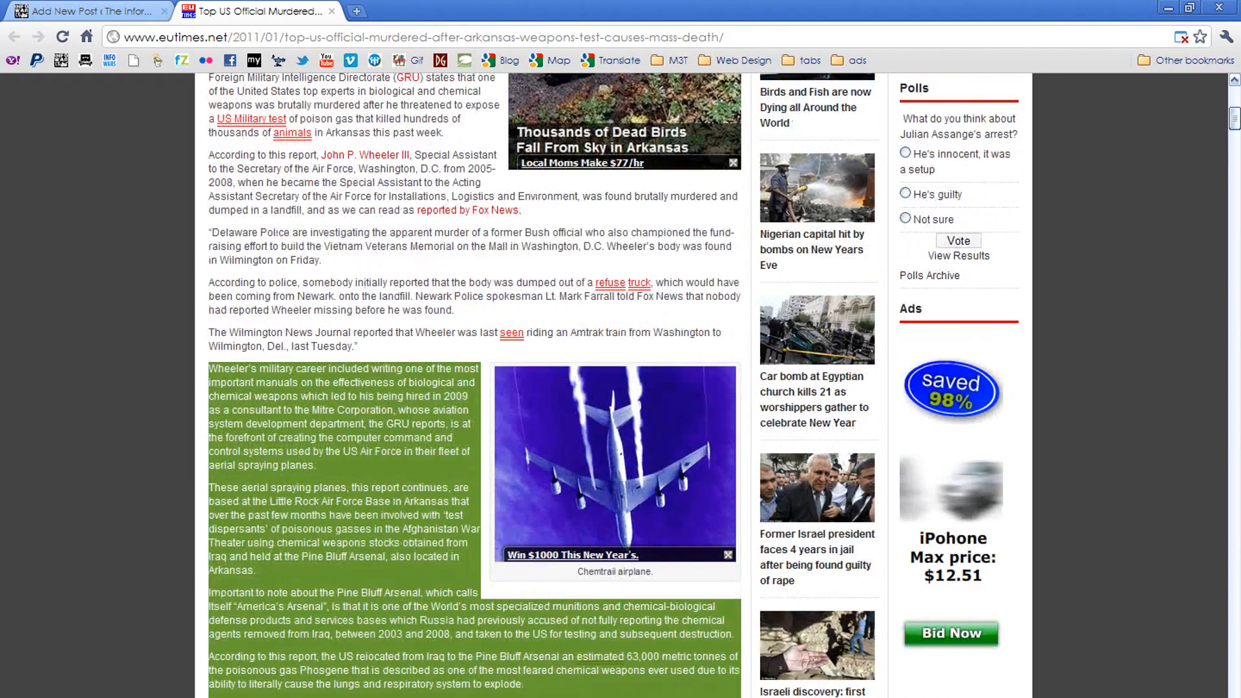
pyautogui.click(1124, 259)
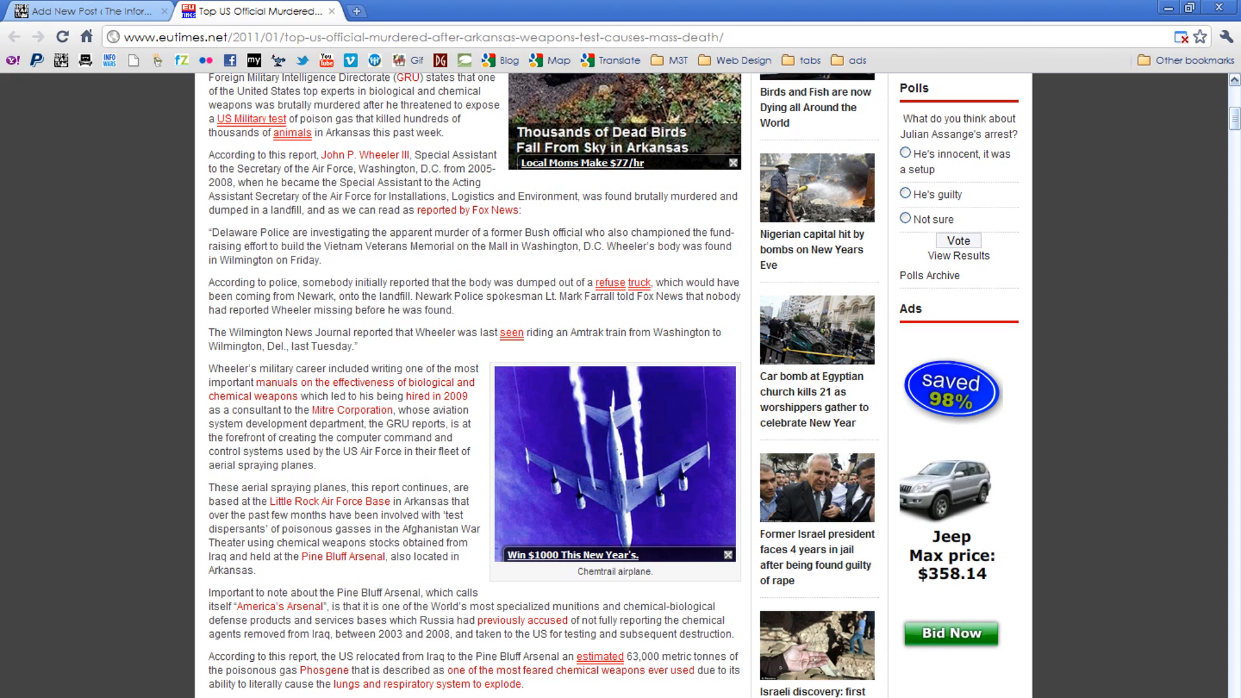
pyautogui.hotkey('ctrl', 't')
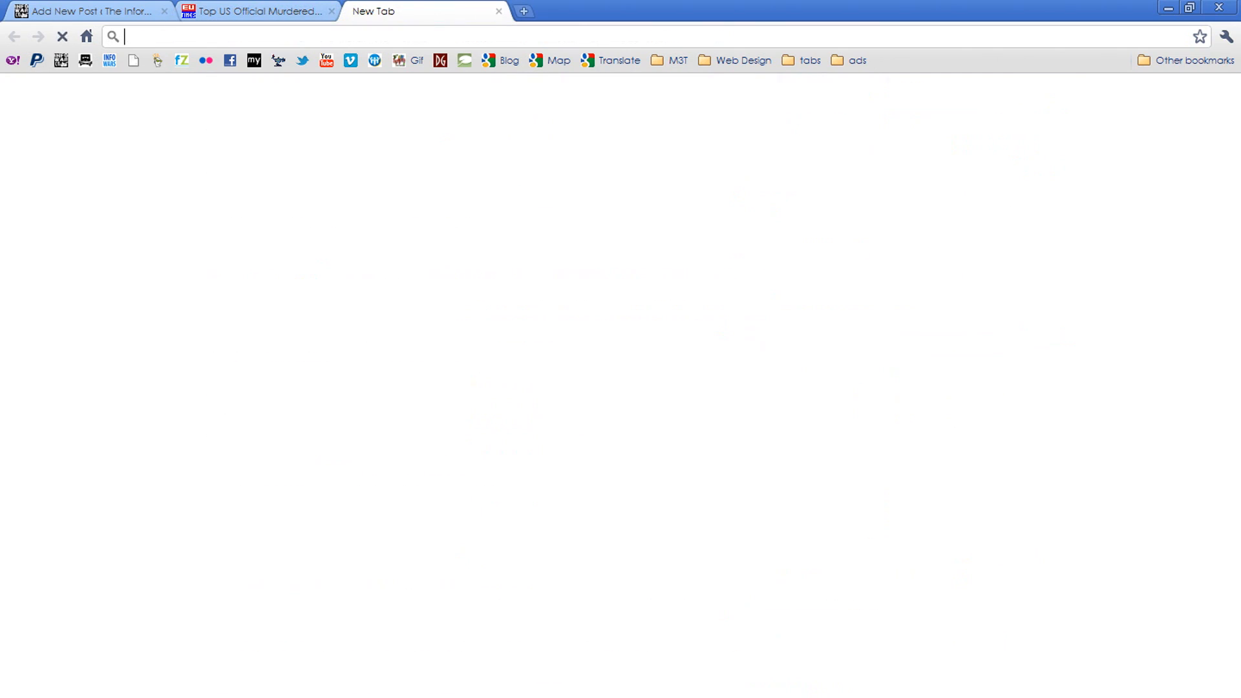
# Search Google for 'chemtrail' and switch to the image results.
pyautogui.write('chemch')
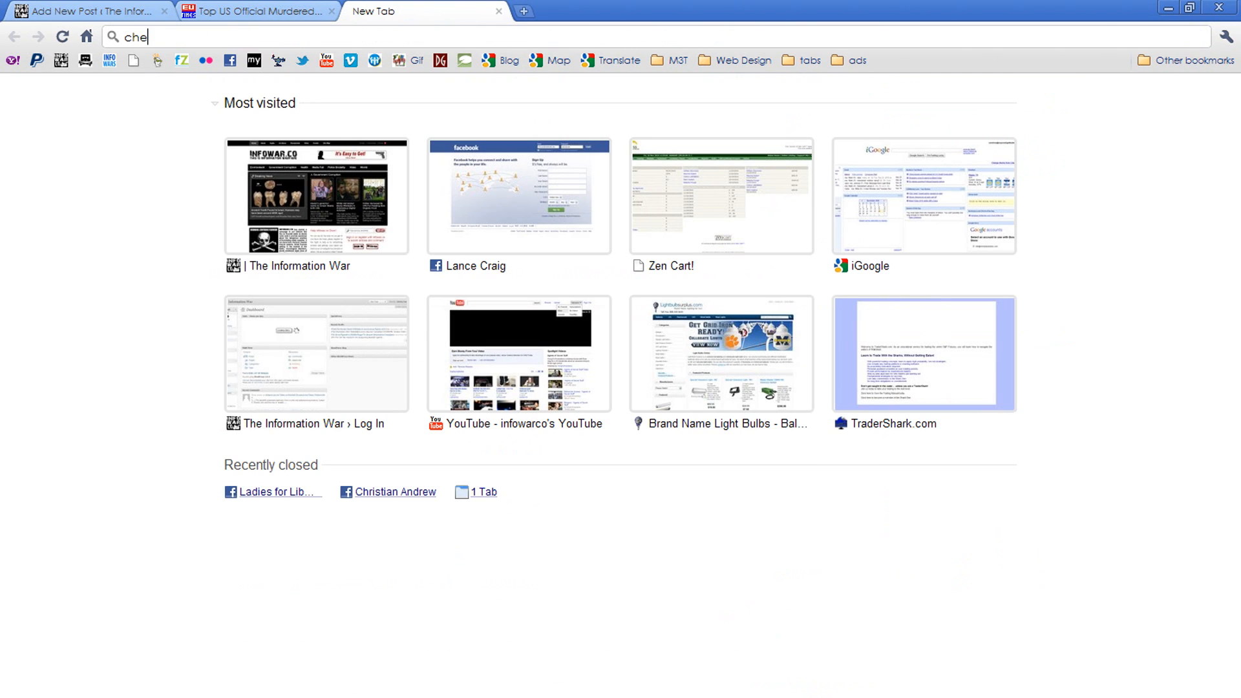
pyautogui.press('BackSpace')
pyautogui.press('BackSpace')
pyautogui.write('trail')
pyautogui.press('Return')
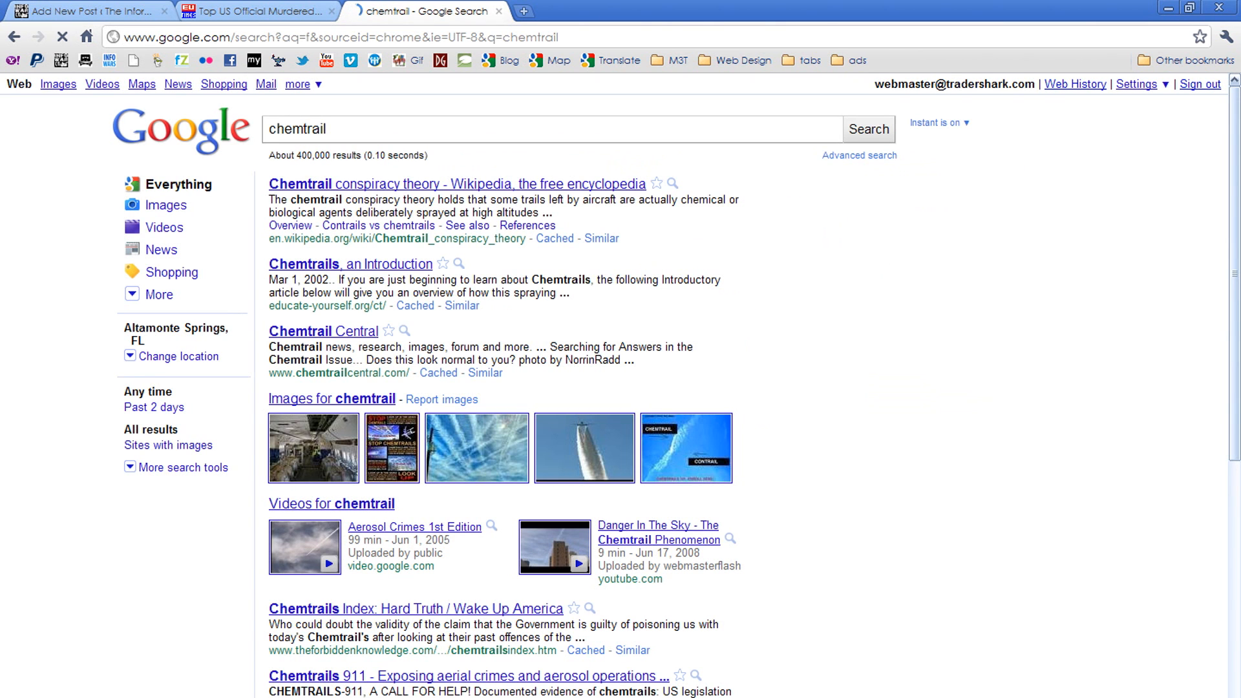
pyautogui.click(58, 84)
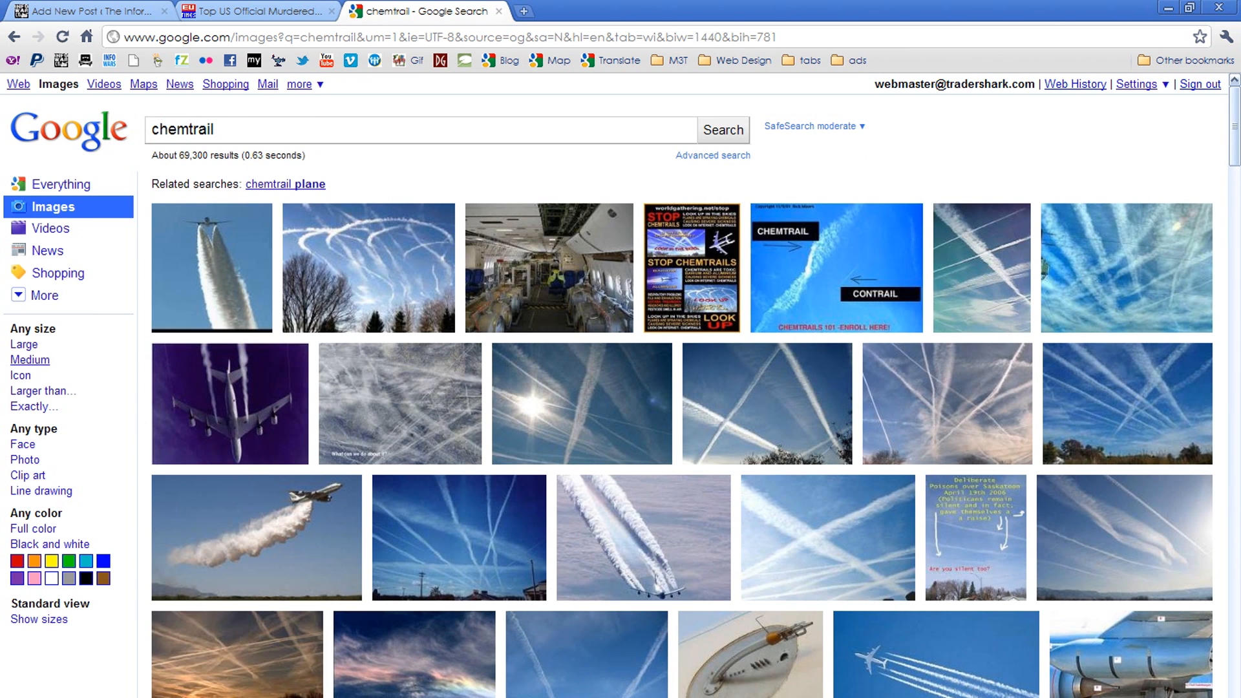
# Filter the chemtrail images to larger than 640×480 and preview candidate thumbnails.
pyautogui.click(24, 344)
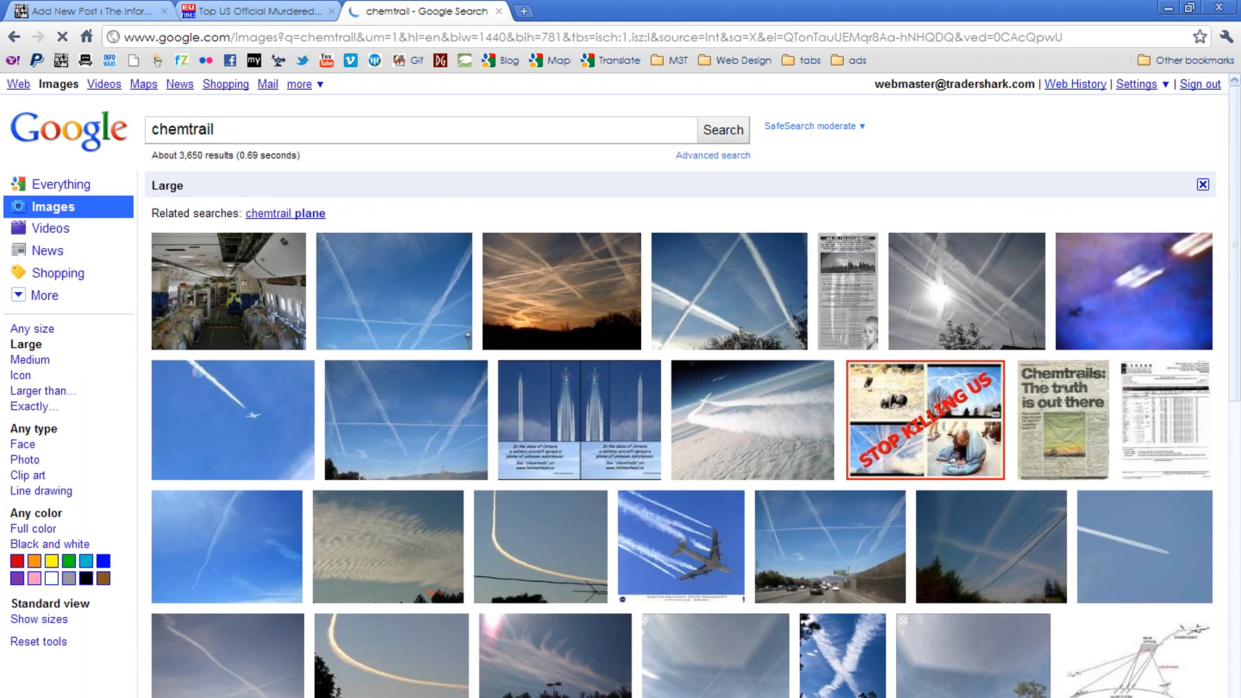
pyautogui.click(43, 390)
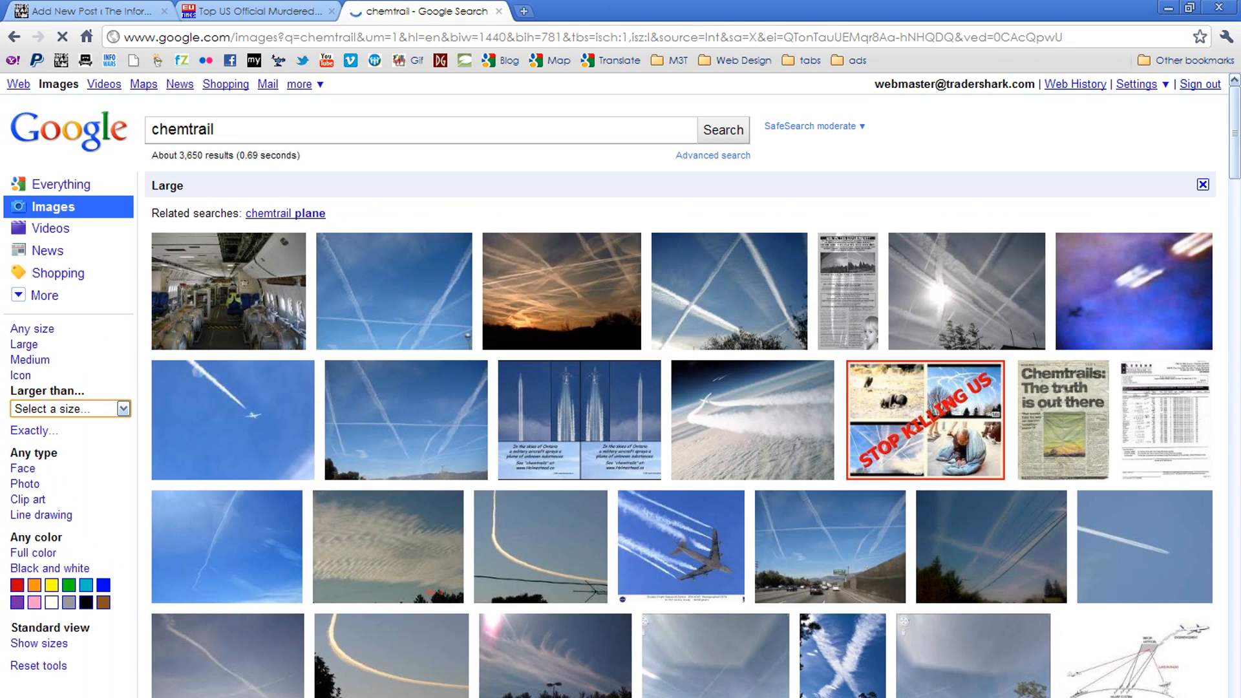
pyautogui.click(123, 409)
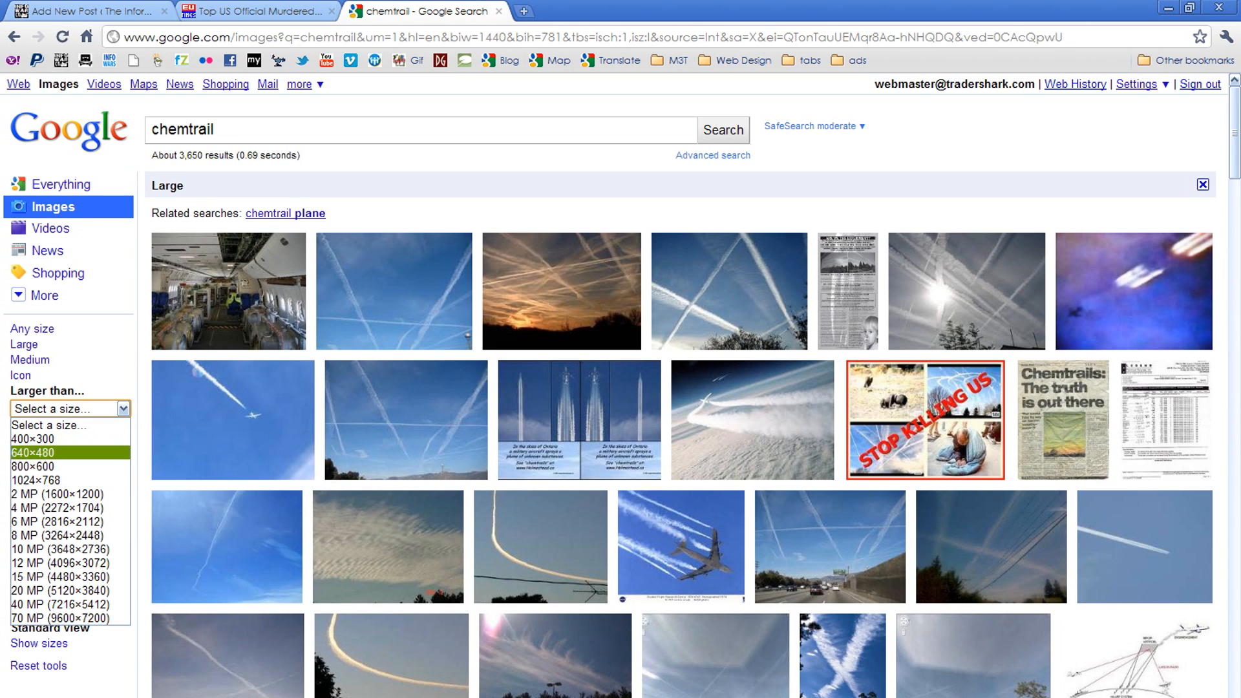
pyautogui.click(39, 452)
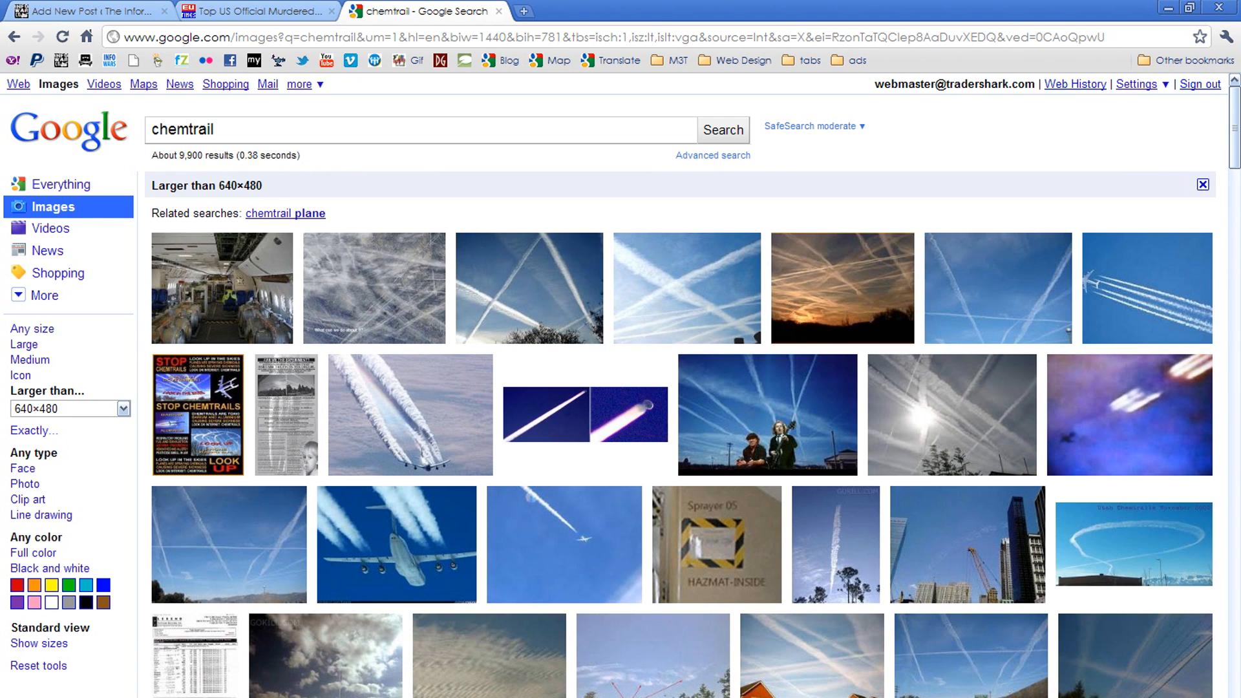
pyautogui.moveTo(843, 287)
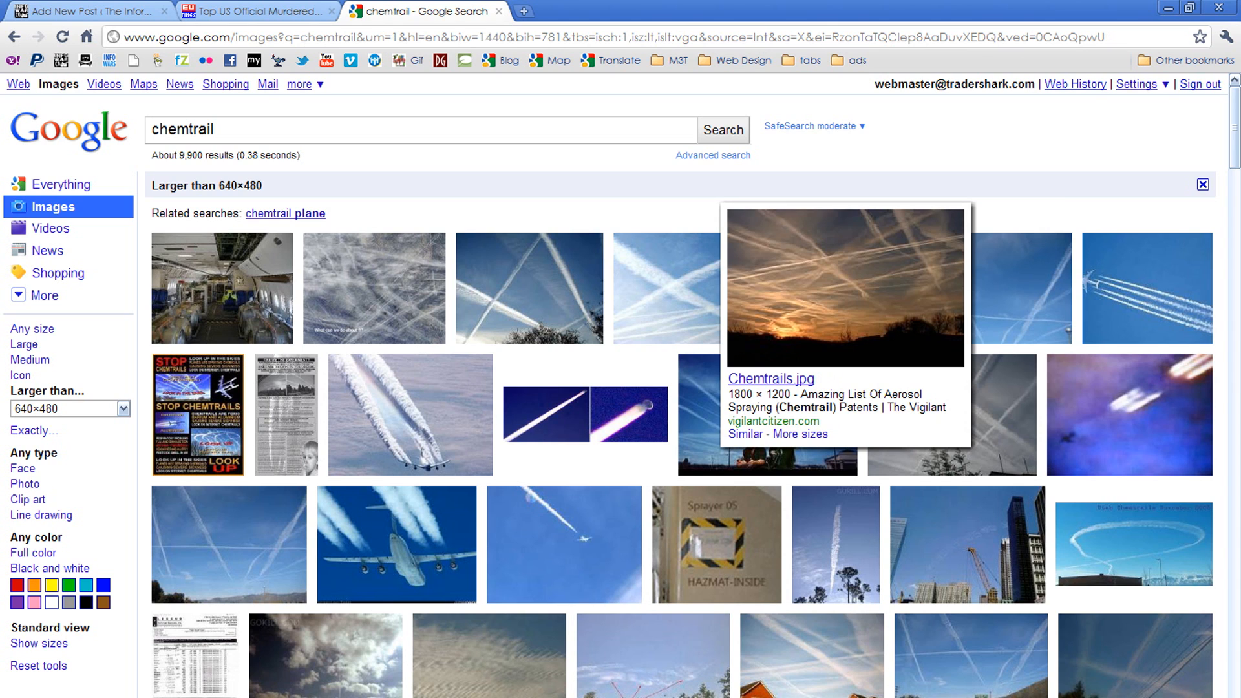
pyautogui.moveTo(999, 287)
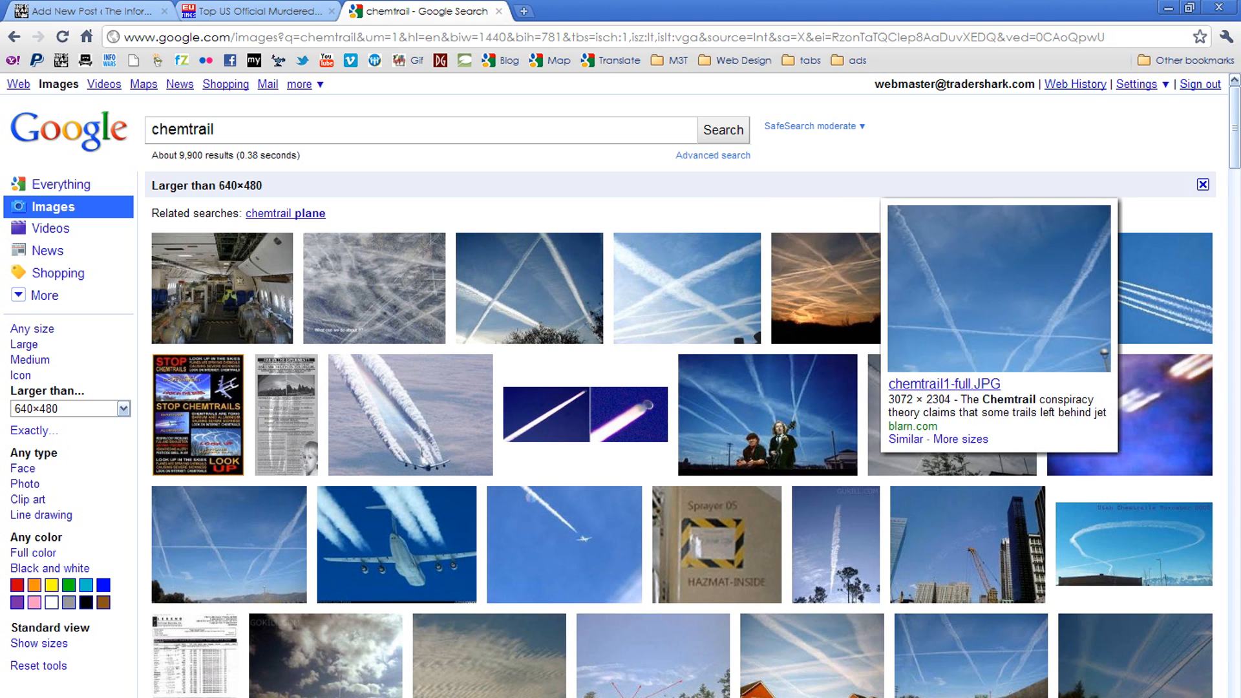
pyautogui.moveTo(687, 287)
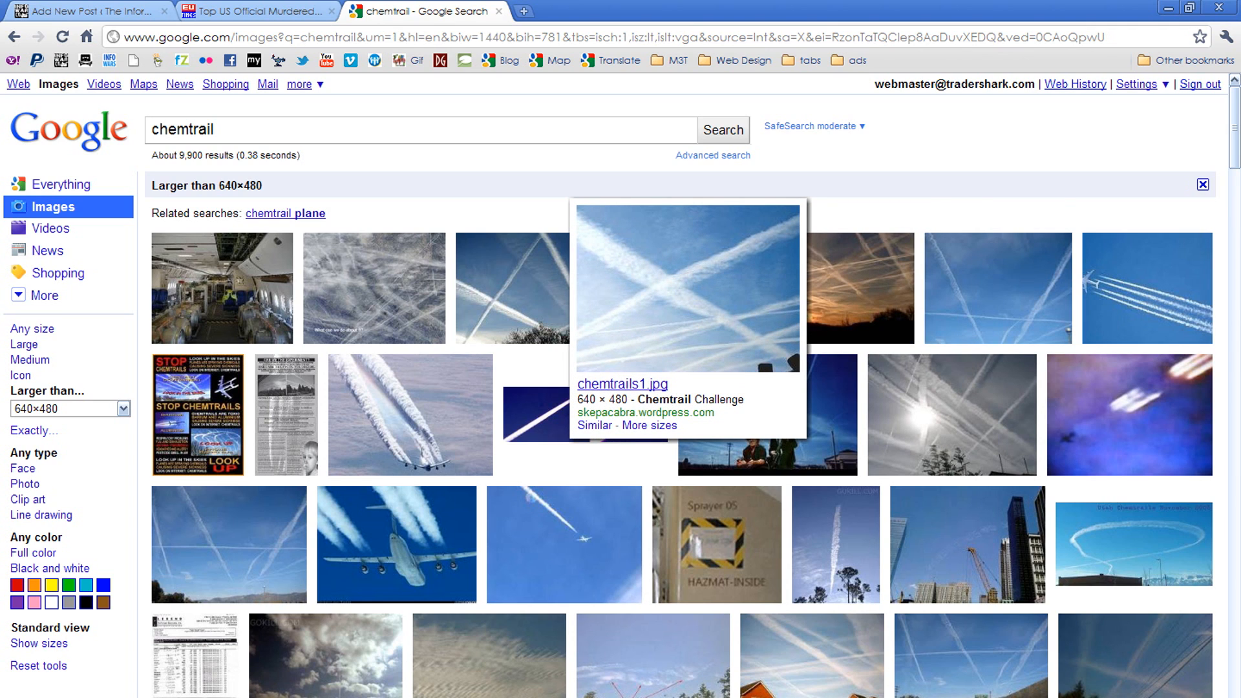
# Save chemtrails1.jpg to Downloads from its image tab, then return to the WordPress editor.
pyautogui.click(687, 287)
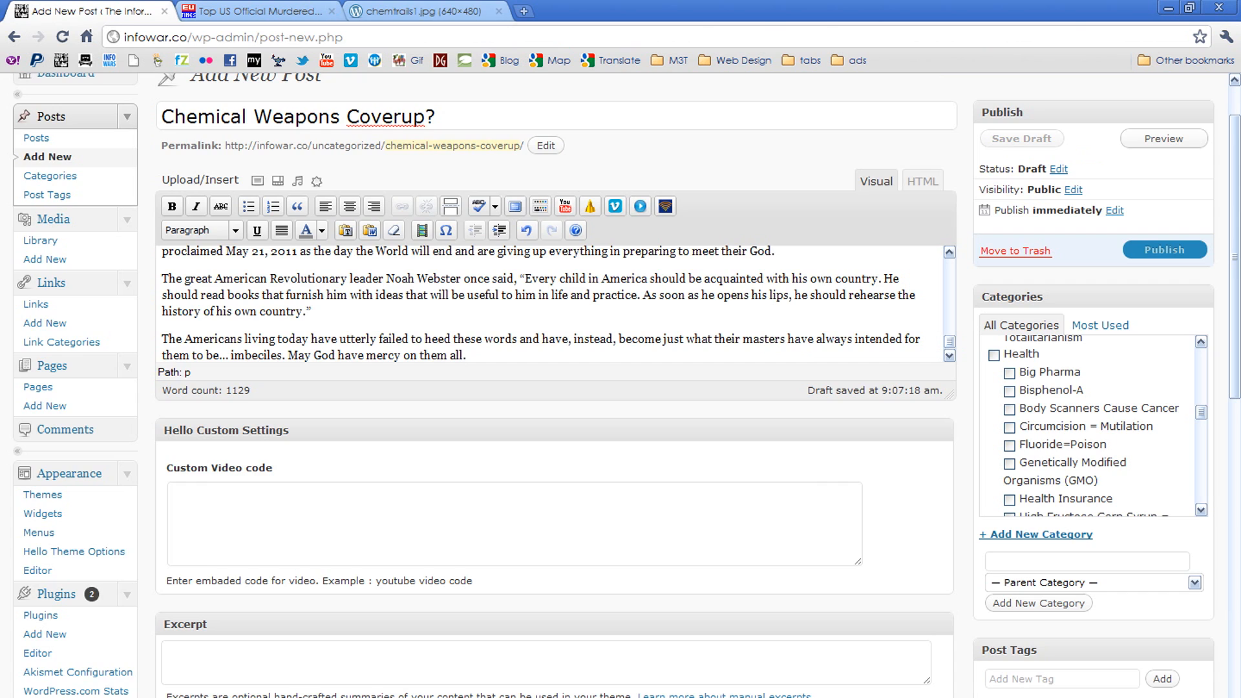
pyautogui.click(423, 11)
pyautogui.rightClick(311, 204)
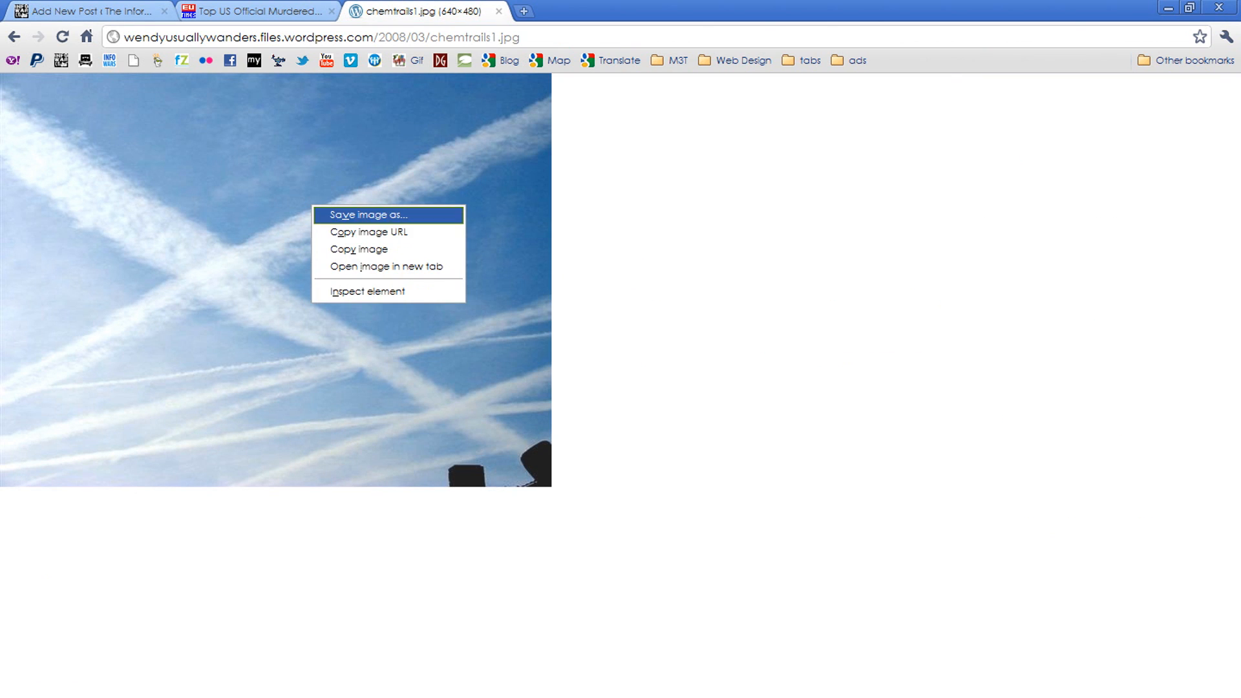
pyautogui.click(353, 212)
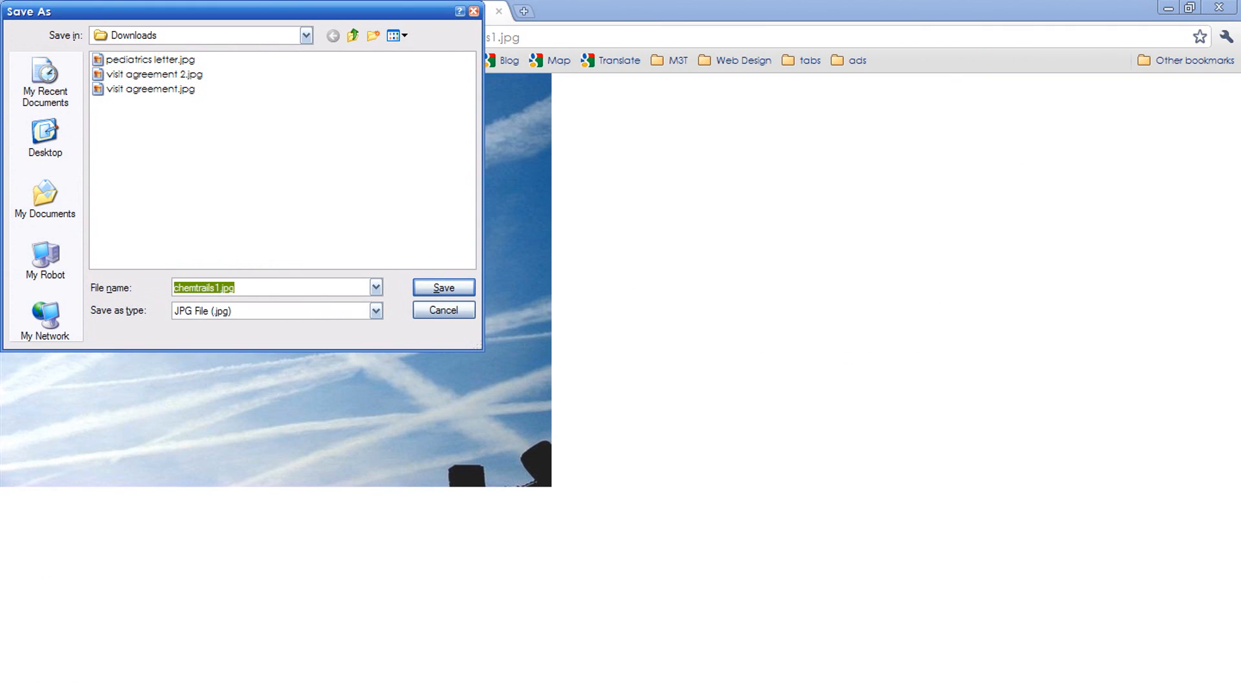
pyautogui.press('Return')
pyautogui.click(91, 11)
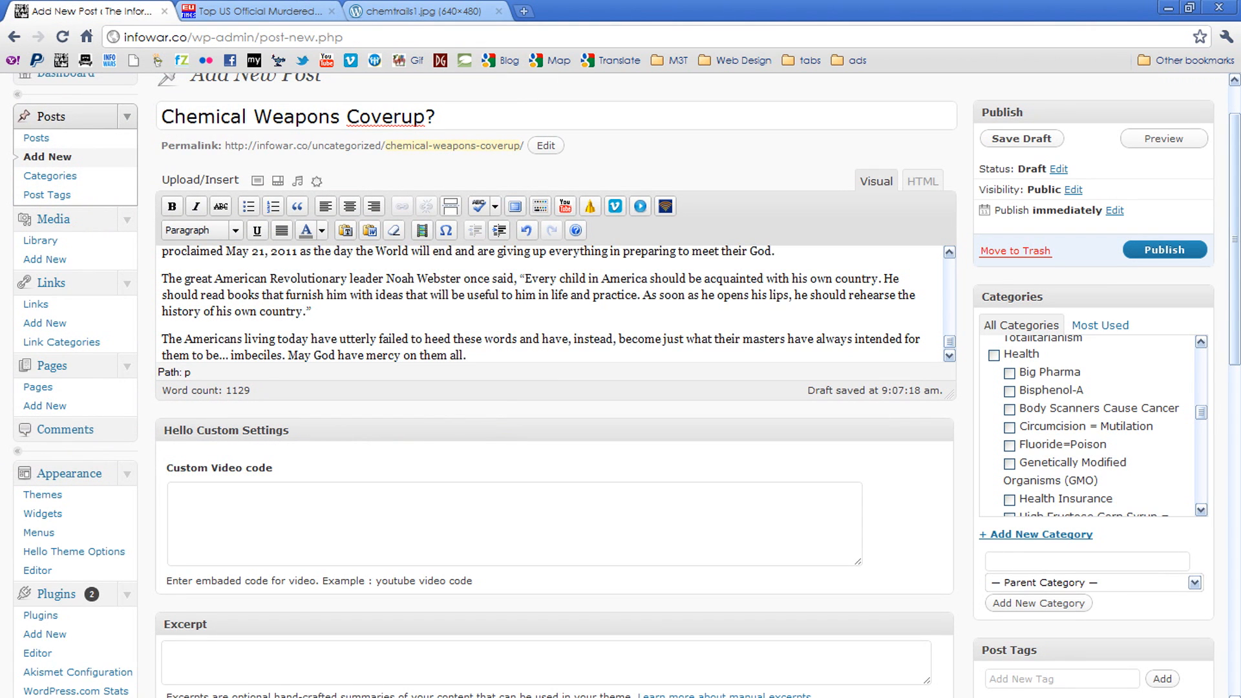
# Upload chemtrails1.jpg, insert it at Medium size, and place it on its own line after the last paragraph.
pyautogui.click(257, 181)
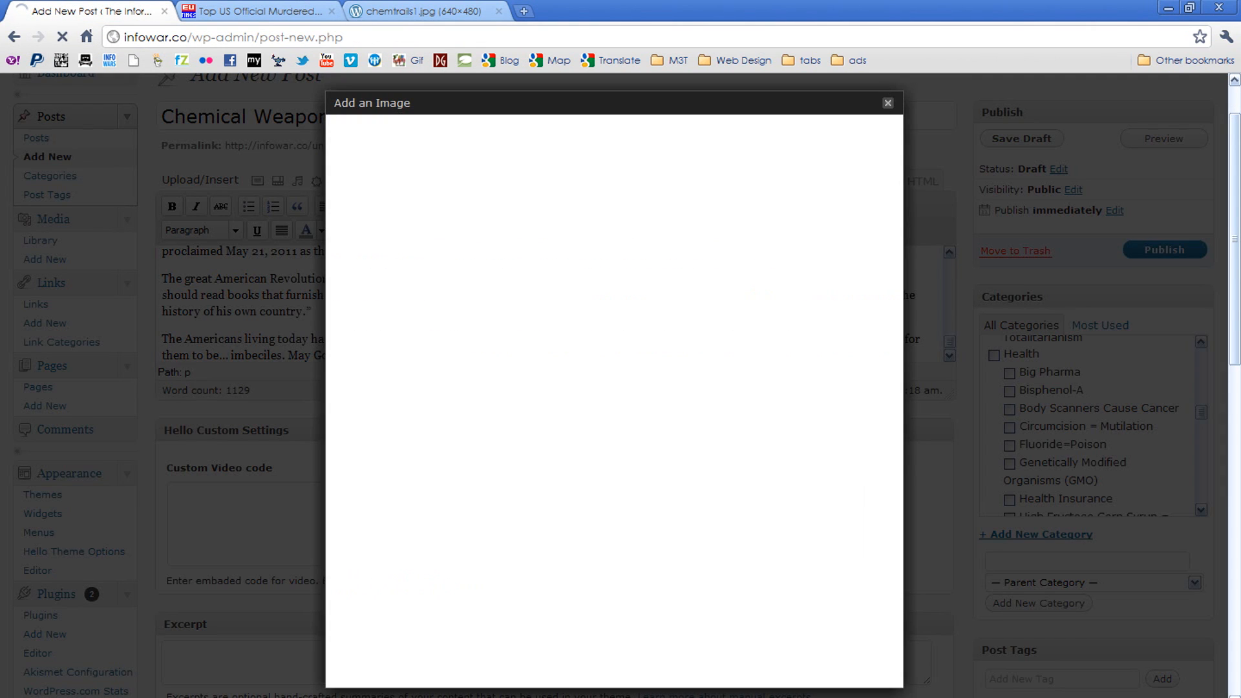
pyautogui.click(532, 205)
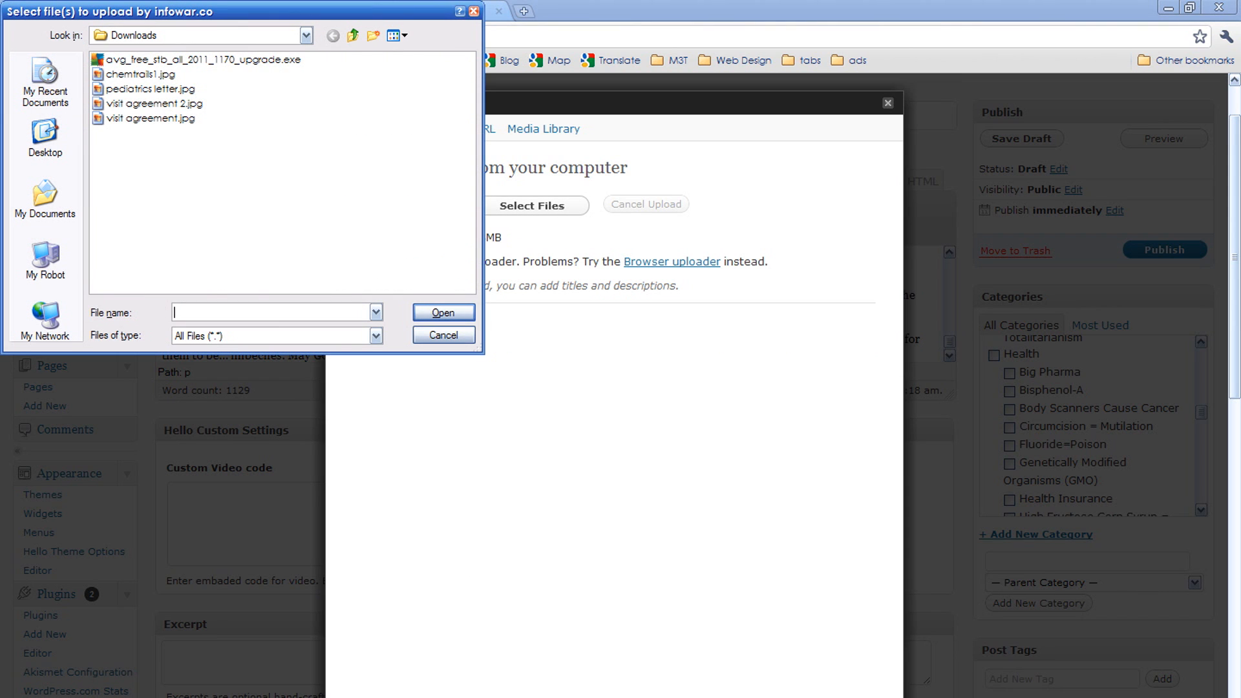
pyautogui.doubleClick(140, 74)
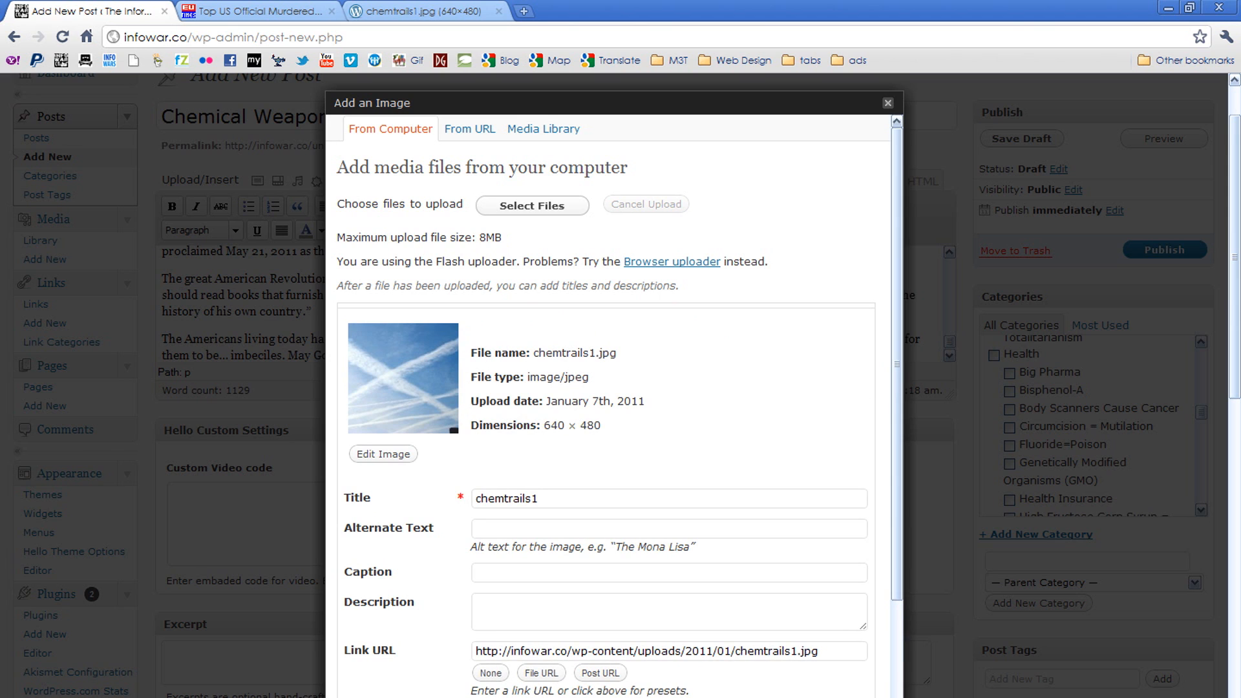
pyautogui.scroll(-3, 614, 407)
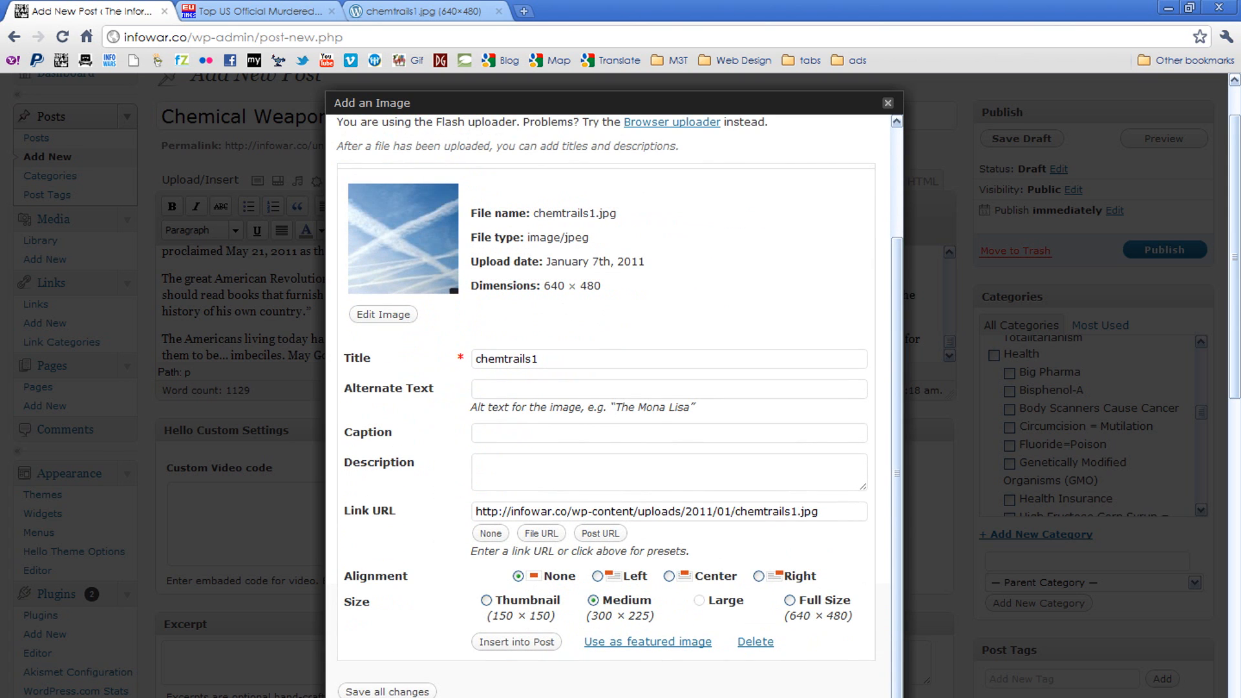
pyautogui.click(516, 642)
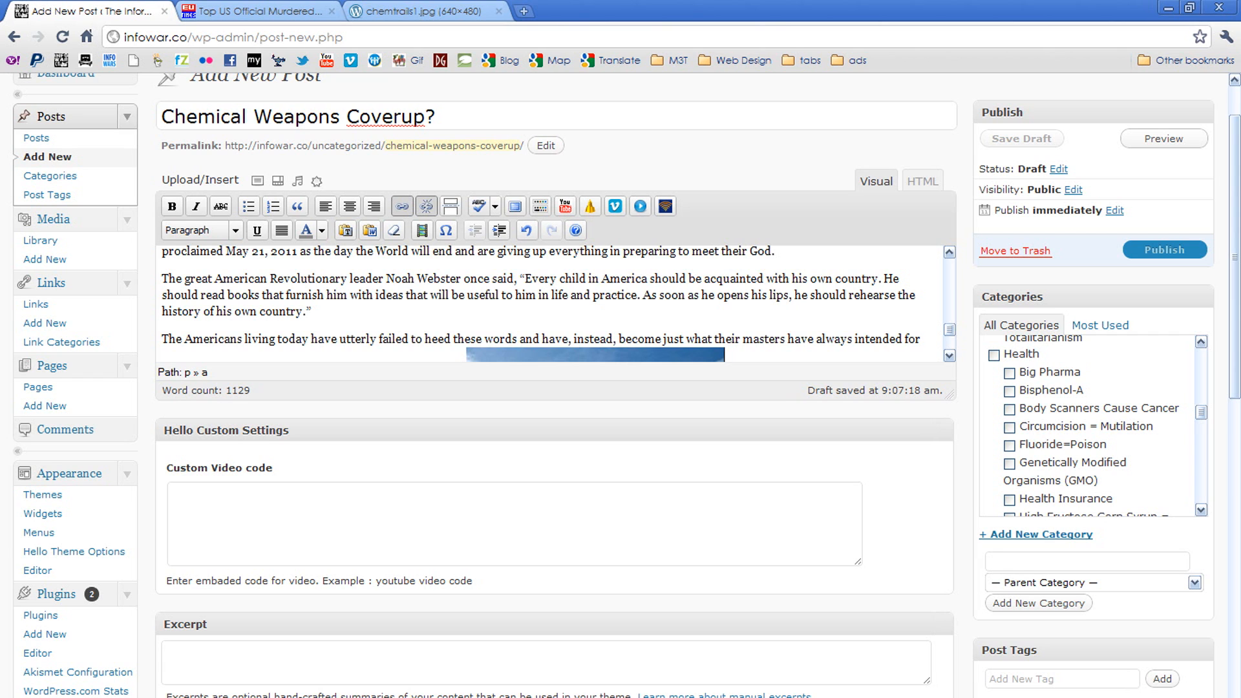
pyautogui.moveTo(948, 329); pyautogui.dragTo(949, 344)
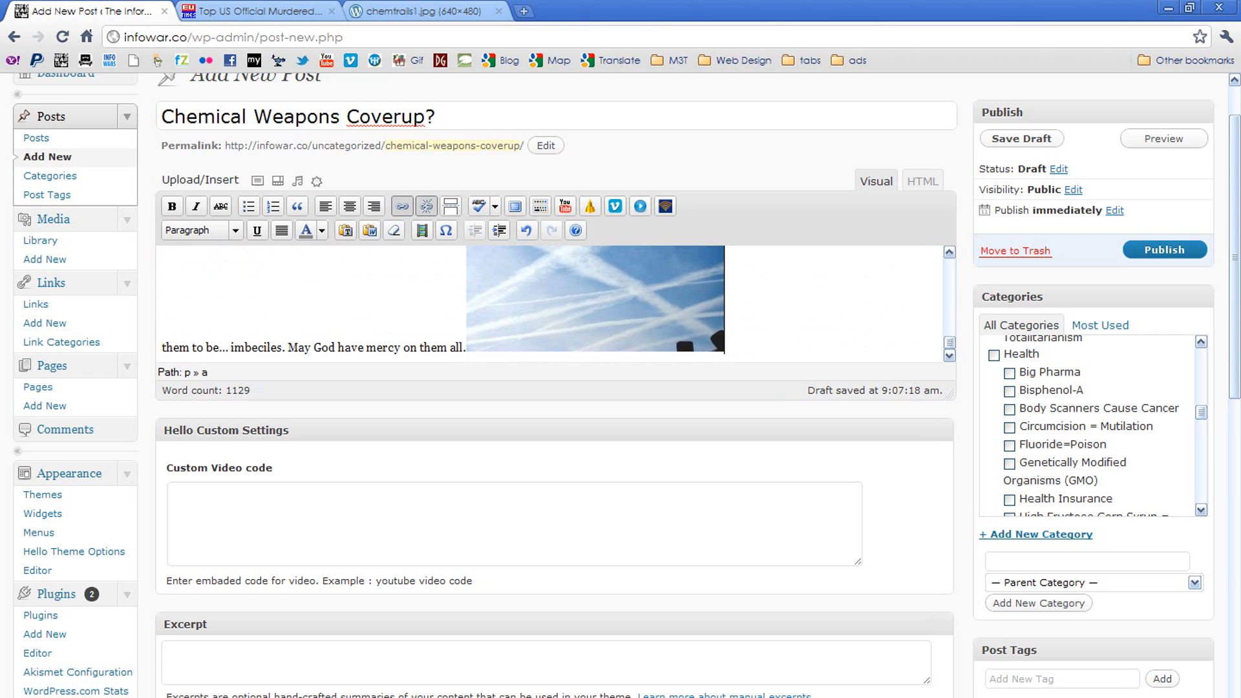
pyautogui.press('Left')
pyautogui.press('Return')
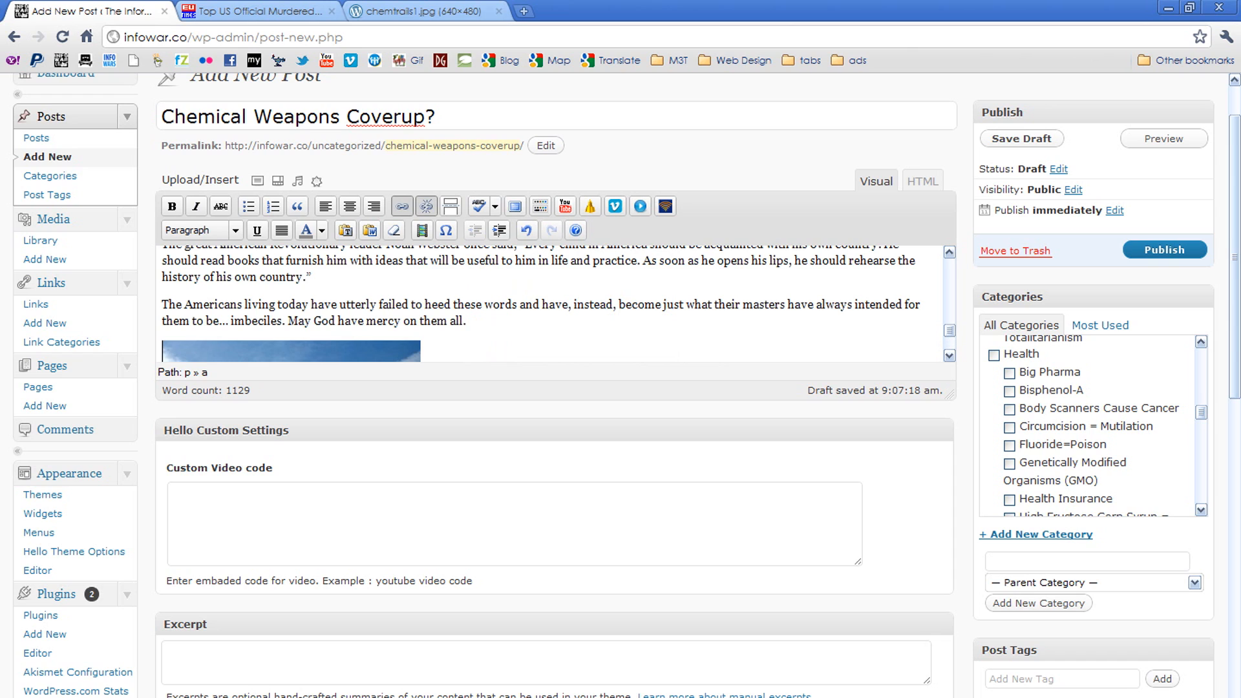
# Preview the 'Chemical Weapons Coverup?' draft from the Publish box in a new tab.
pyautogui.press('Right')
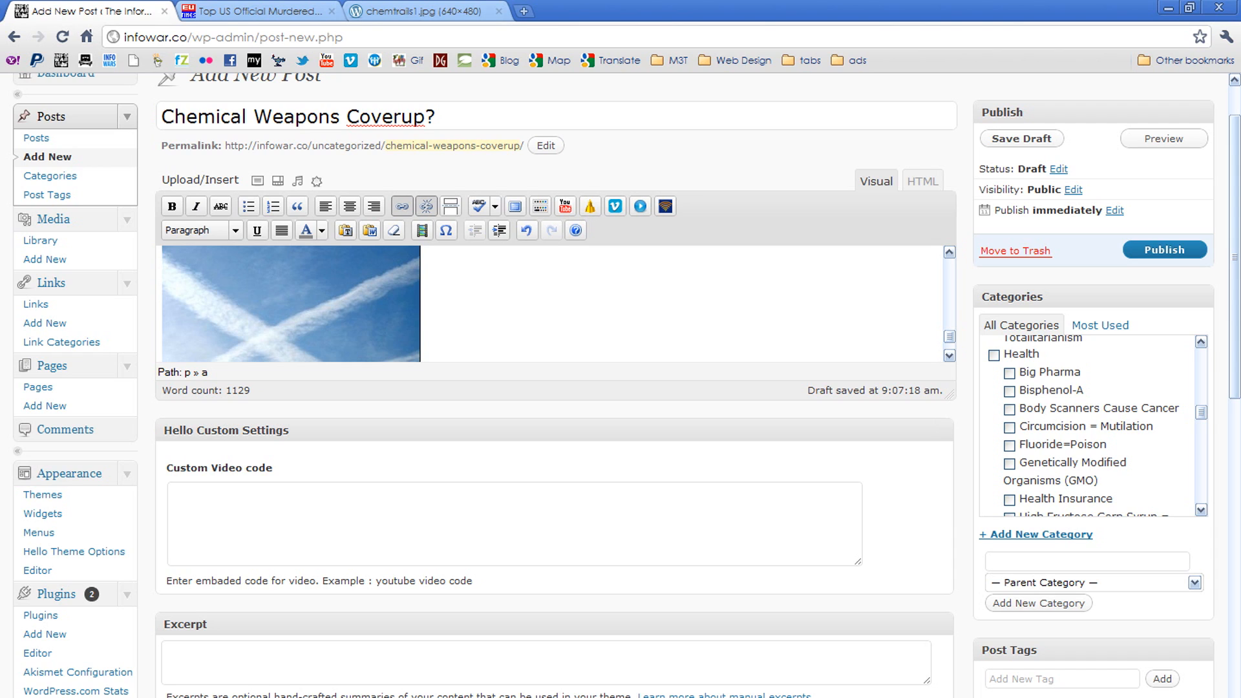
pyautogui.click(514, 523)
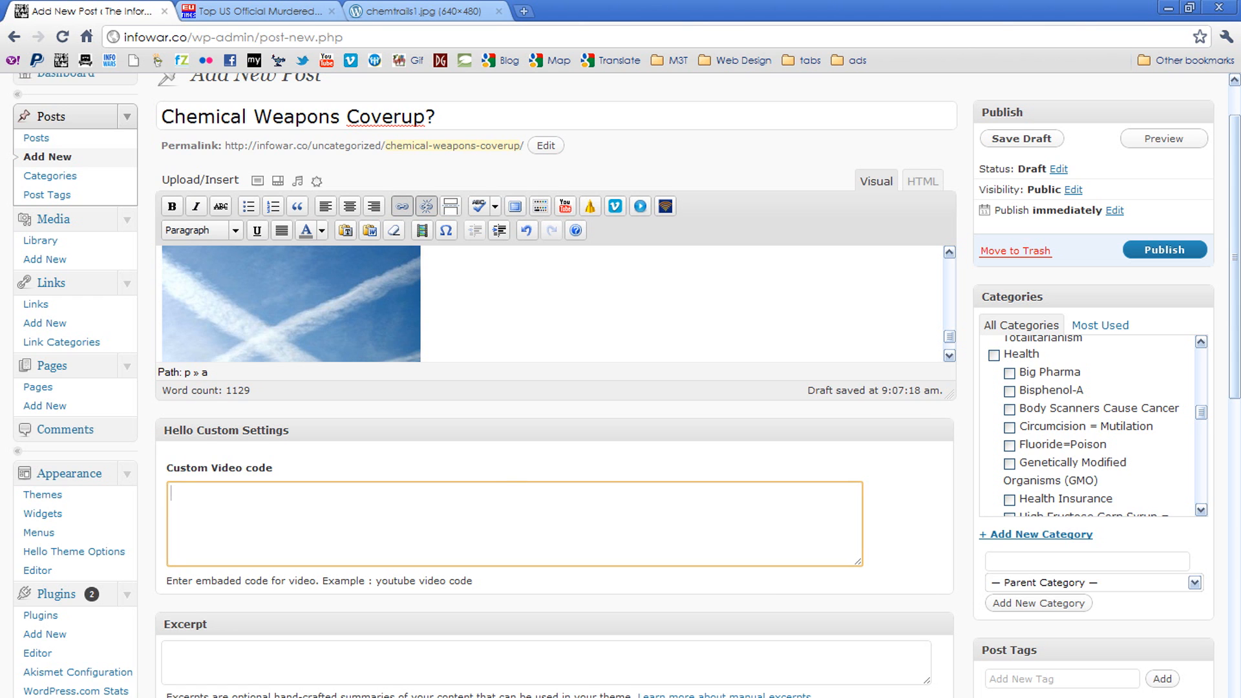
pyautogui.scroll(-6, 621, 388)
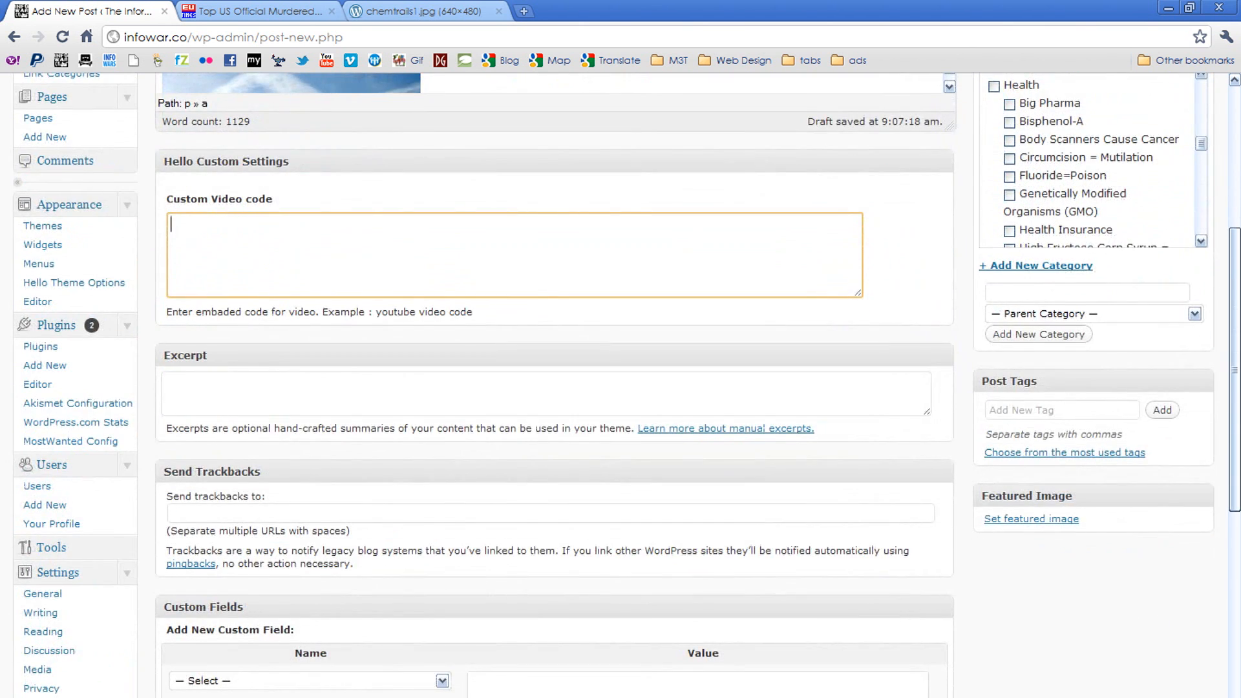
pyautogui.scroll(-6, 620, 388)
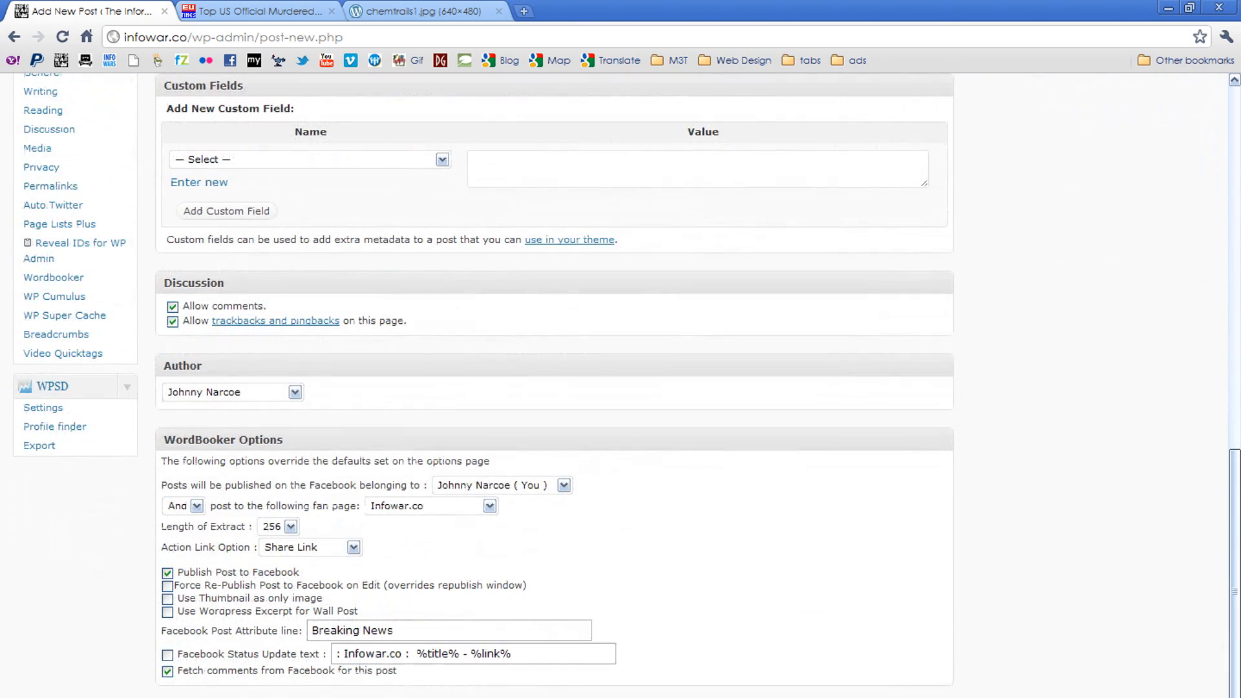
pyautogui.scroll(12, 620, 388)
pyautogui.click(1163, 139)
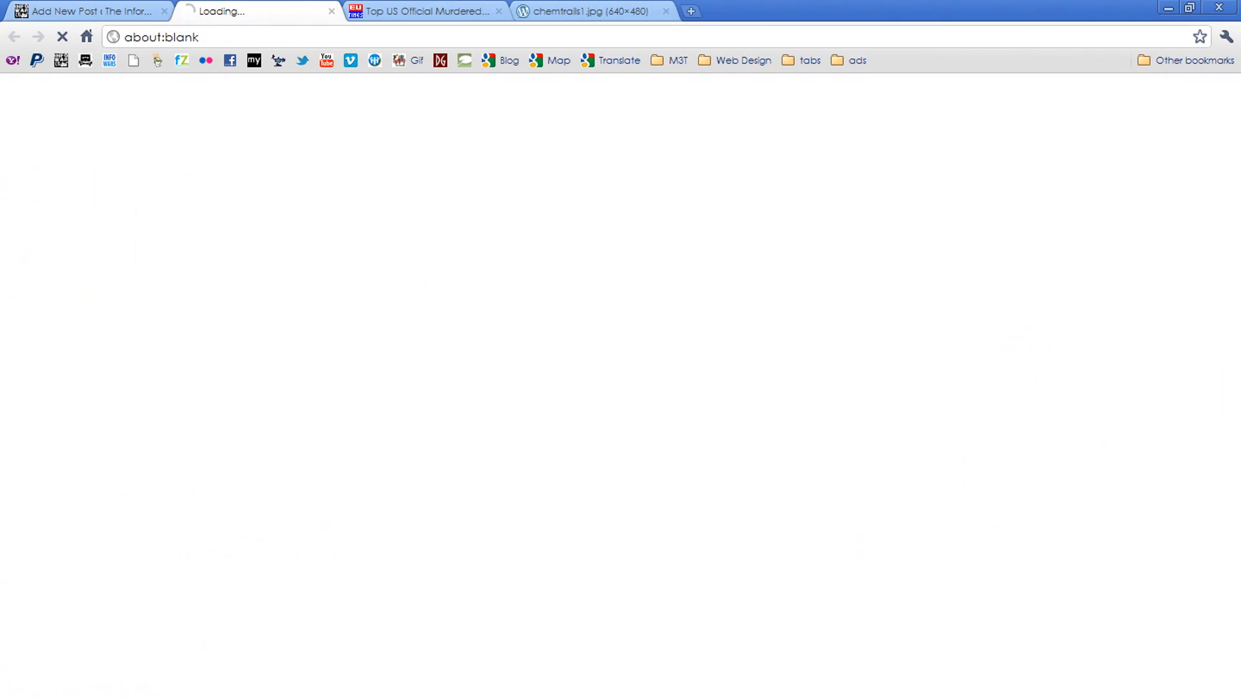
# Scroll through the post preview, then close it to return to the editor.
pyautogui.scroll(-3, 620, 388)
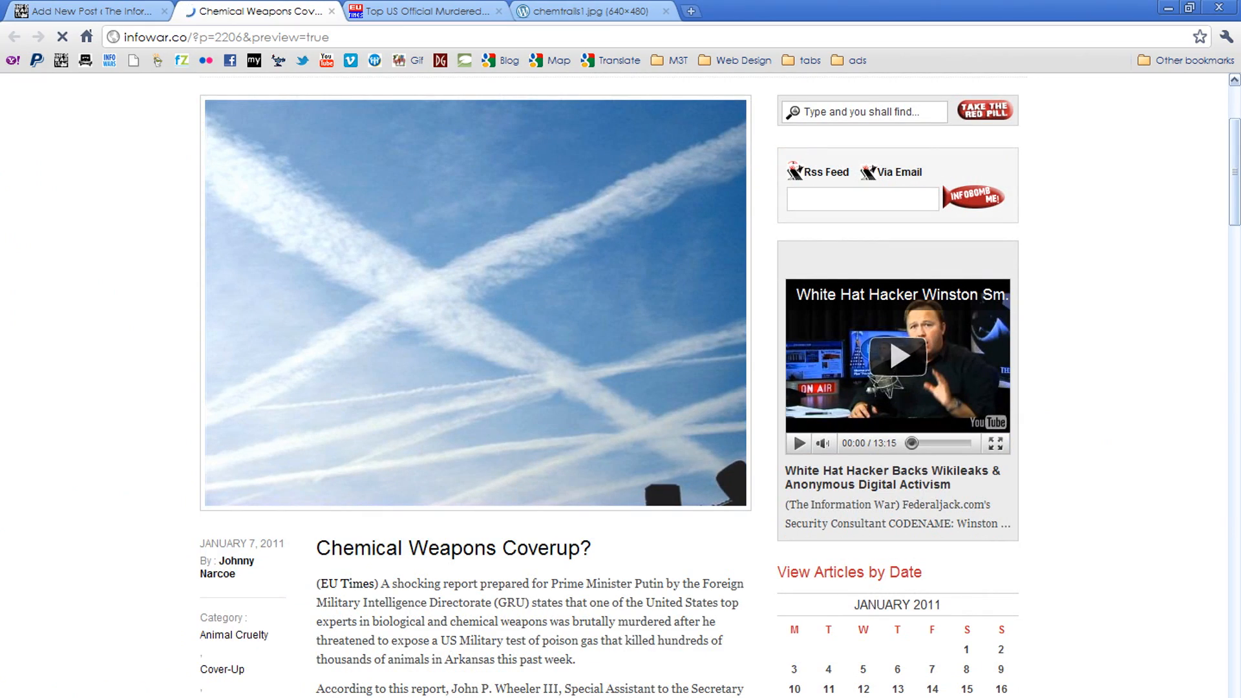
pyautogui.scroll(-5, 620, 388)
pyautogui.scroll(-2, 620, 388)
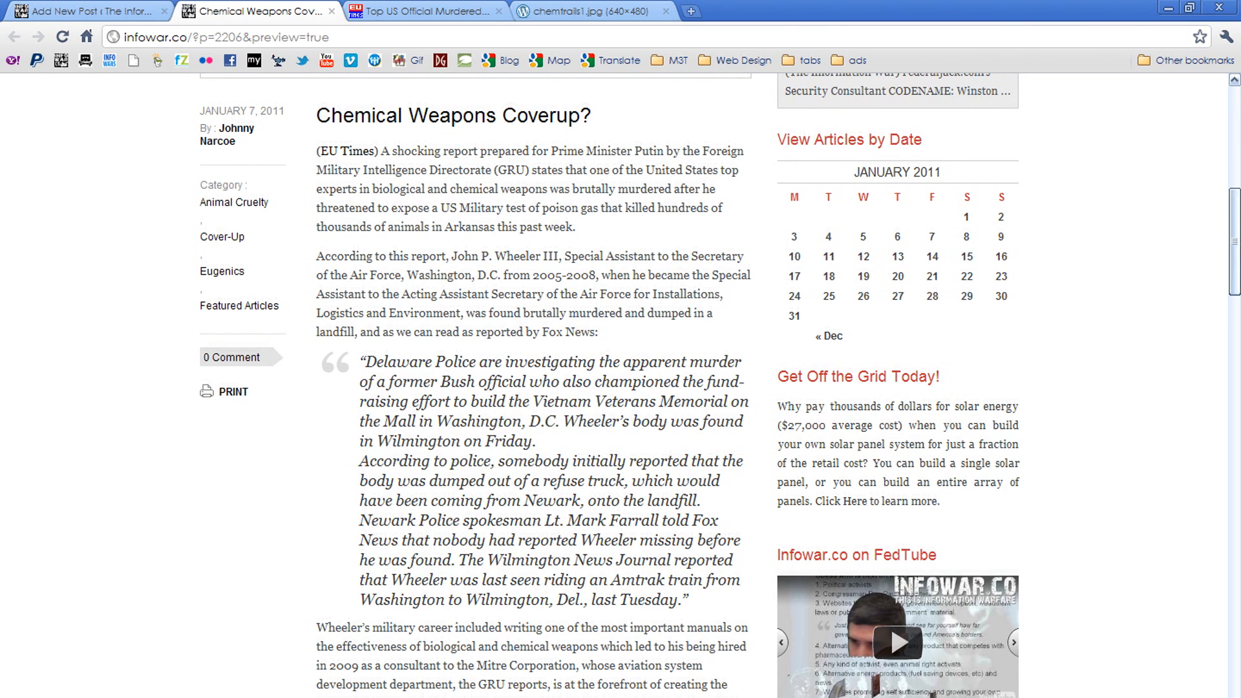
pyautogui.scroll(-8, 533, 387)
pyautogui.scroll(-10, 533, 388)
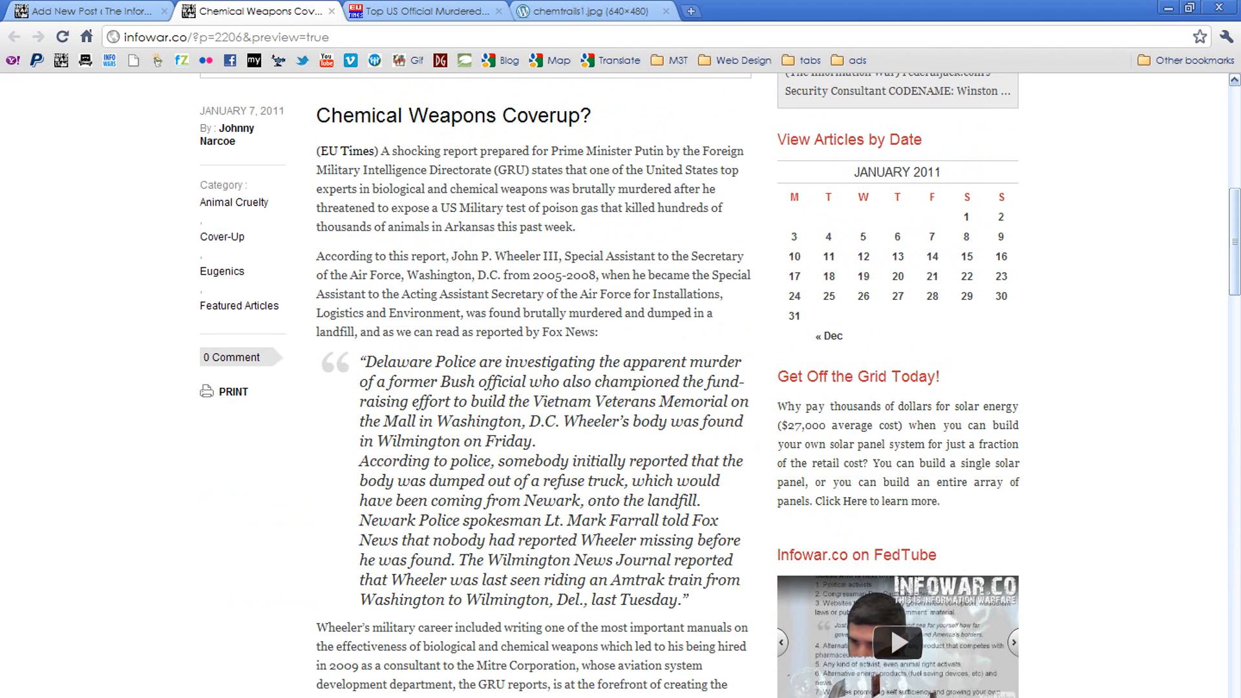
pyautogui.click(332, 11)
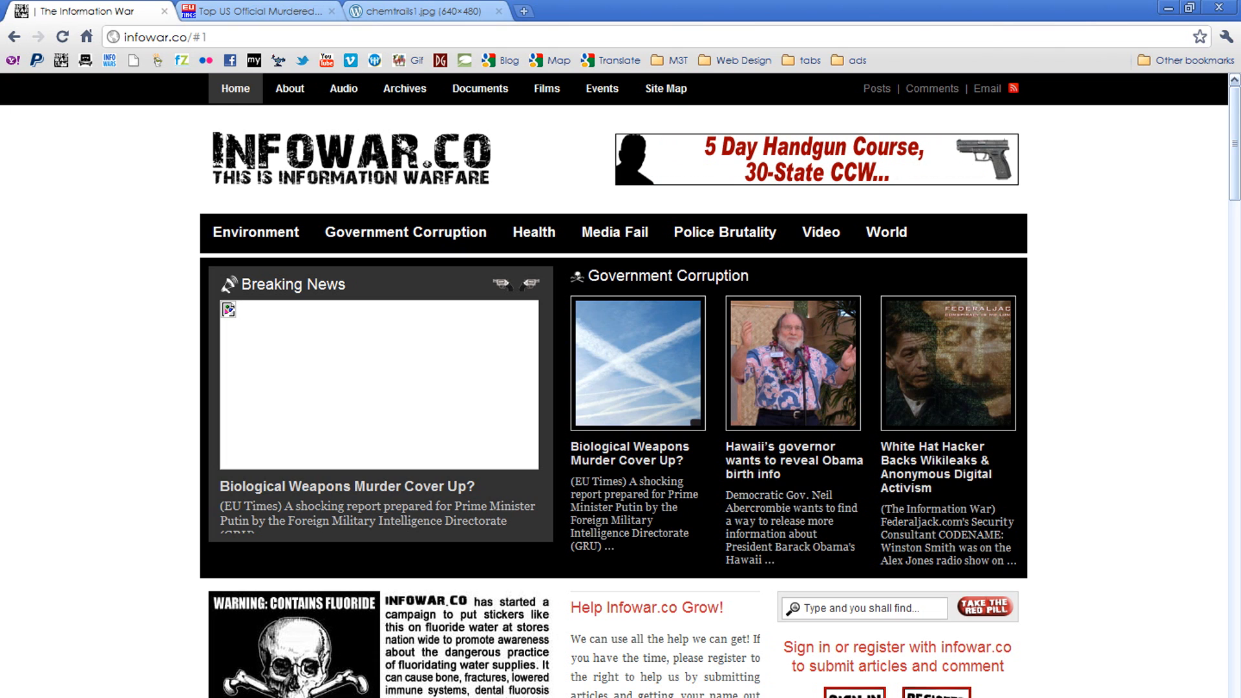
# Refresh the infowar.co home page and read through the live 'Biological Weapons Murder Cover Up?' article.
pyautogui.press('F5')
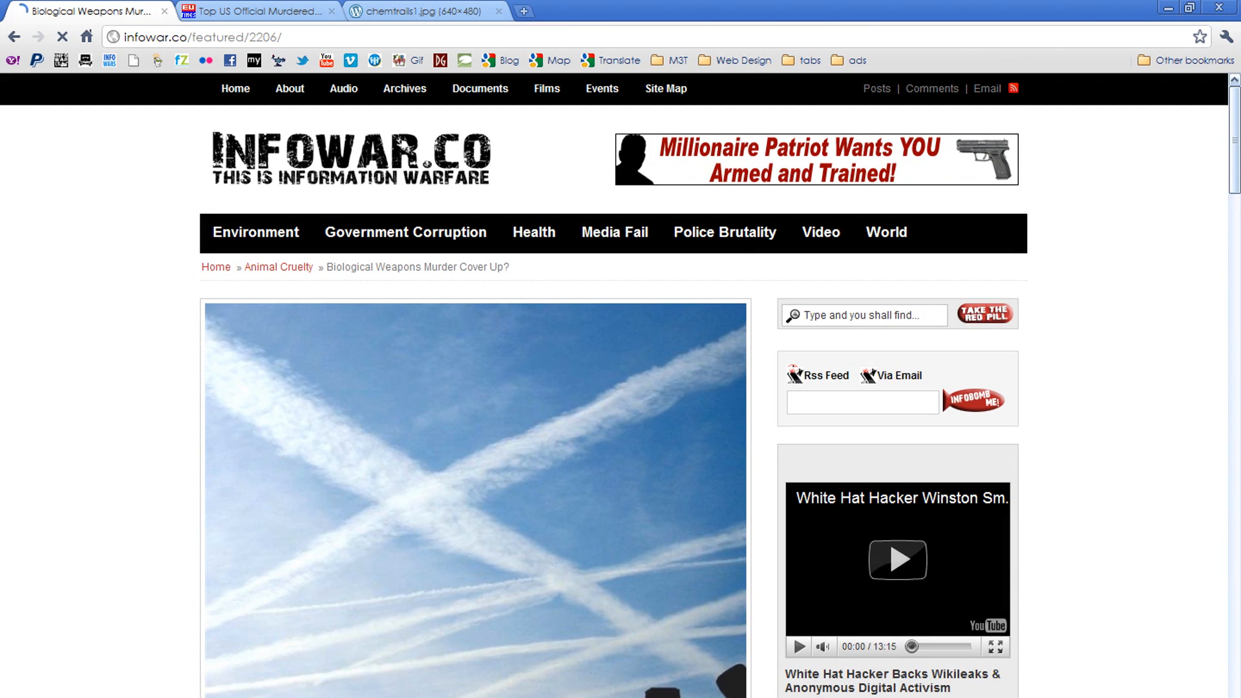
pyautogui.scroll(-10, 646, 388)
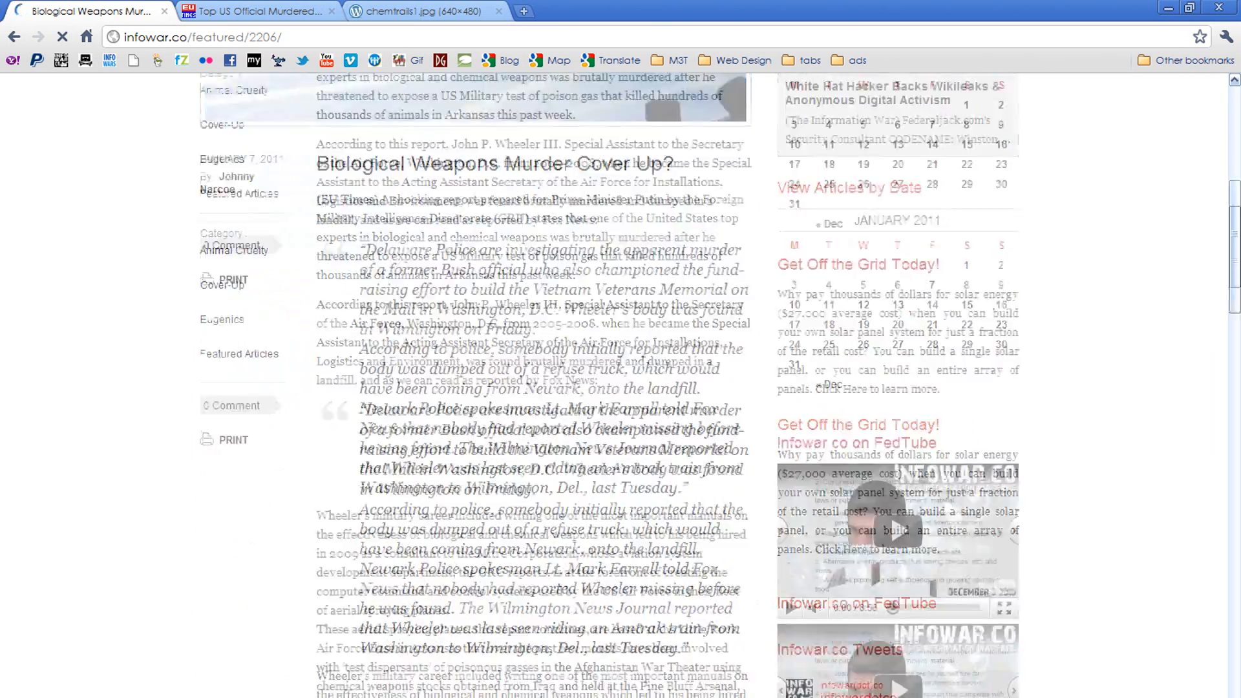
pyautogui.scroll(-15, 536, 388)
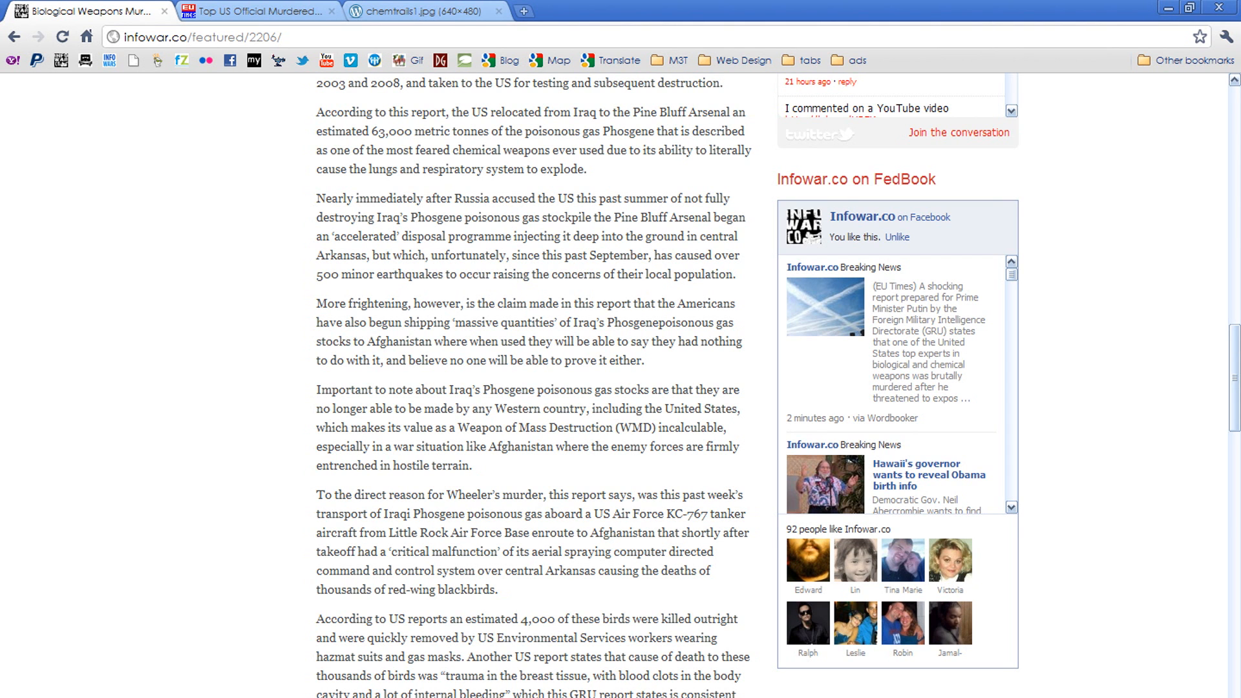
pyautogui.scroll(3, 536, 388)
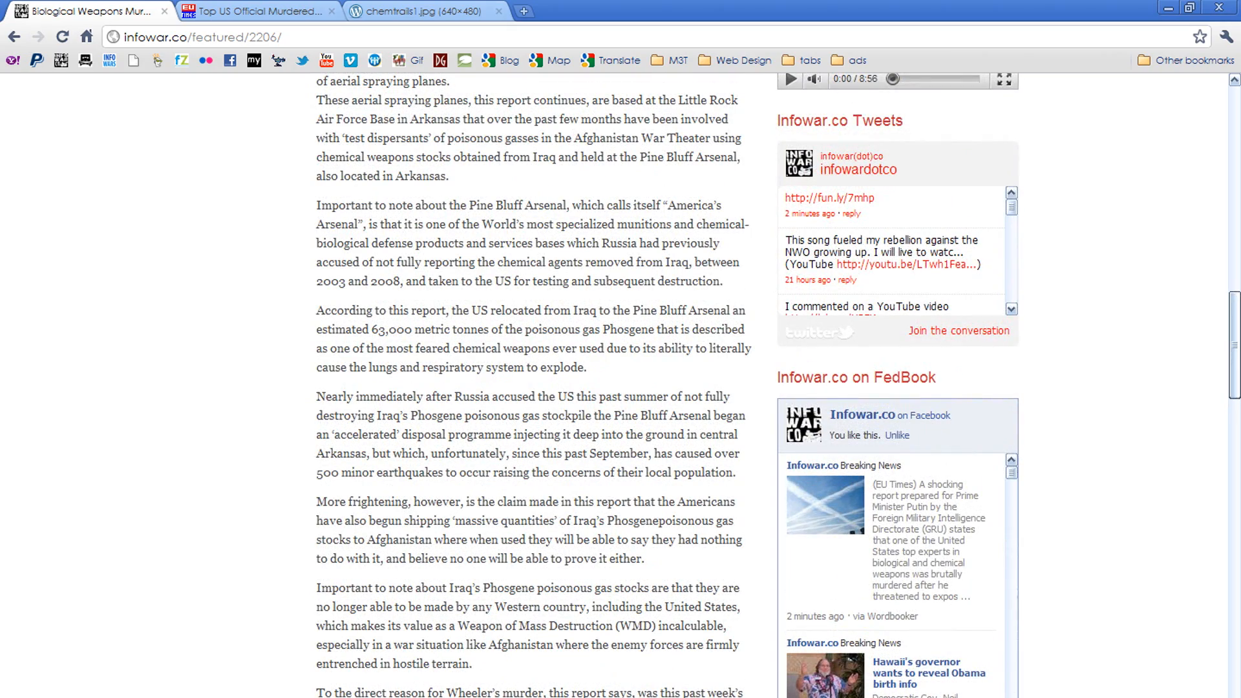
pyautogui.scroll(-6, 537, 387)
pyautogui.scroll(12, 536, 388)
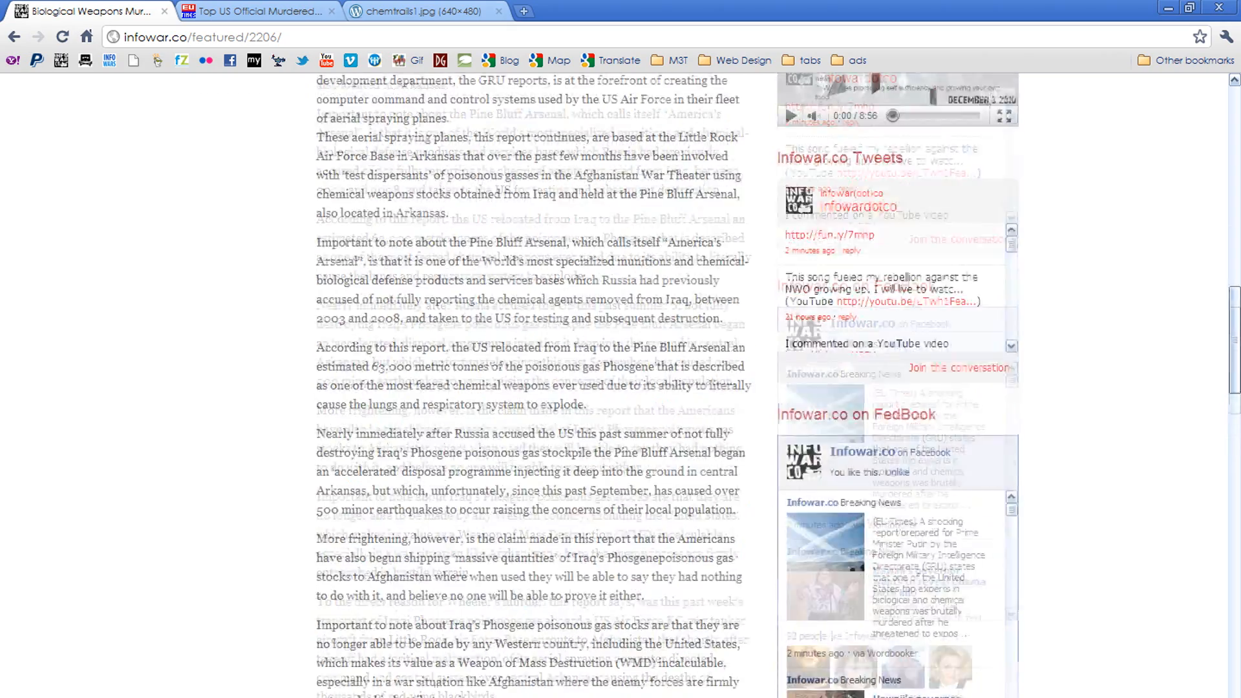
pyautogui.scroll(10, 536, 388)
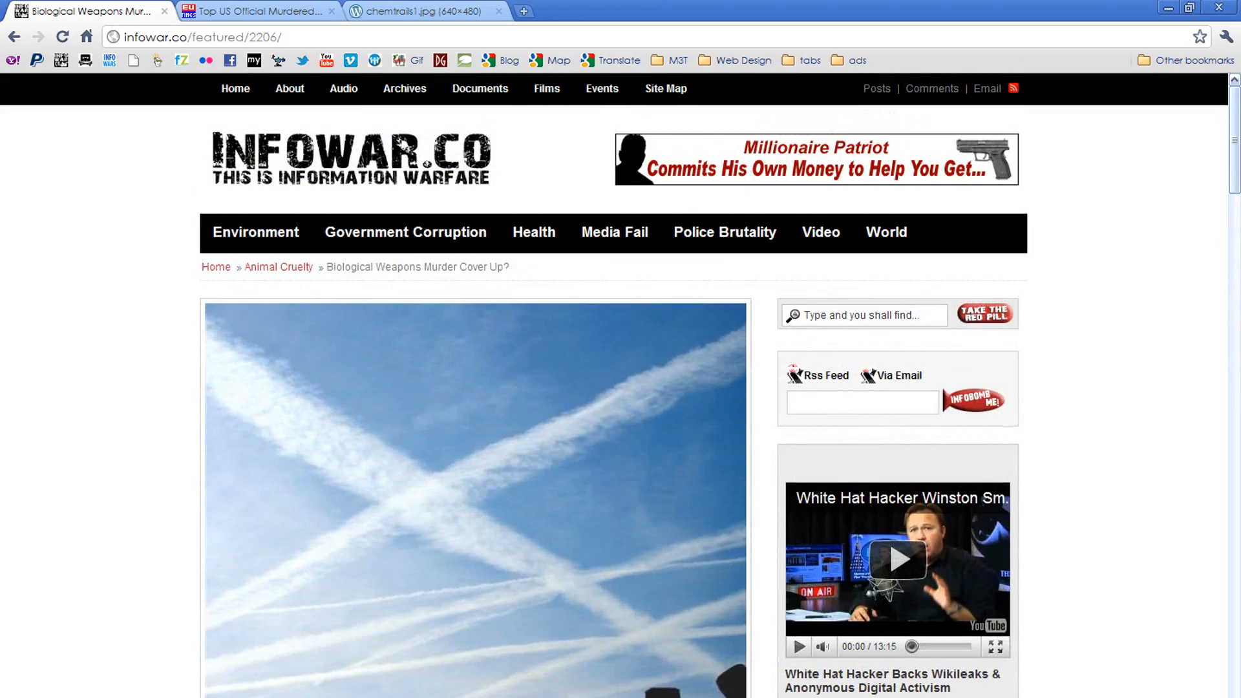